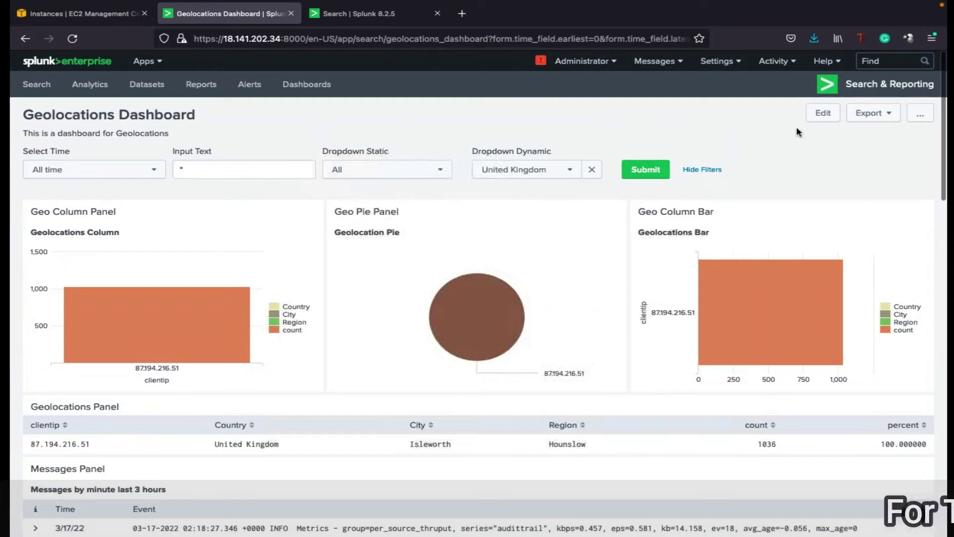
Switch the dashboard to edit mode and add a Multiselect input, which appears as field1
{"action": "left_click", "coordinate": [823, 112]}
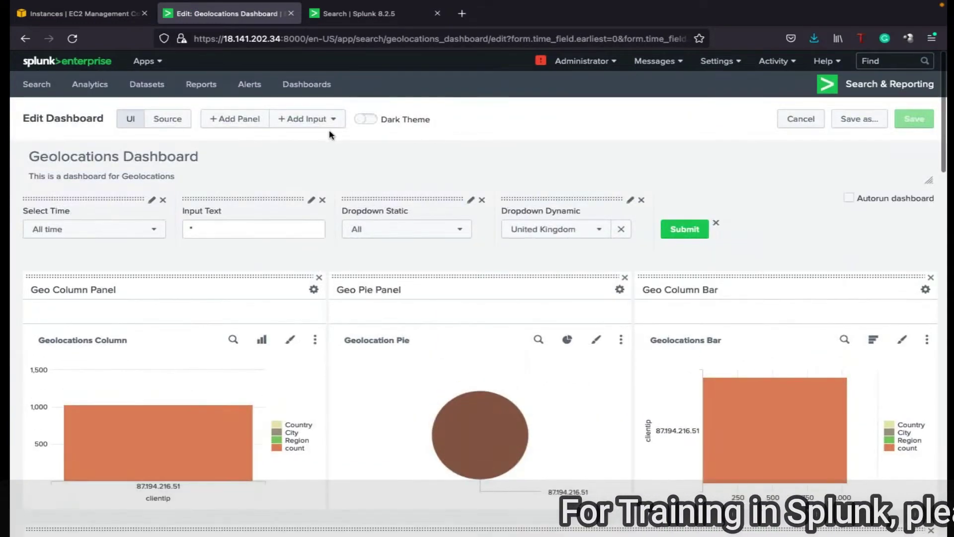
{"action": "left_click", "coordinate": [324, 119]}
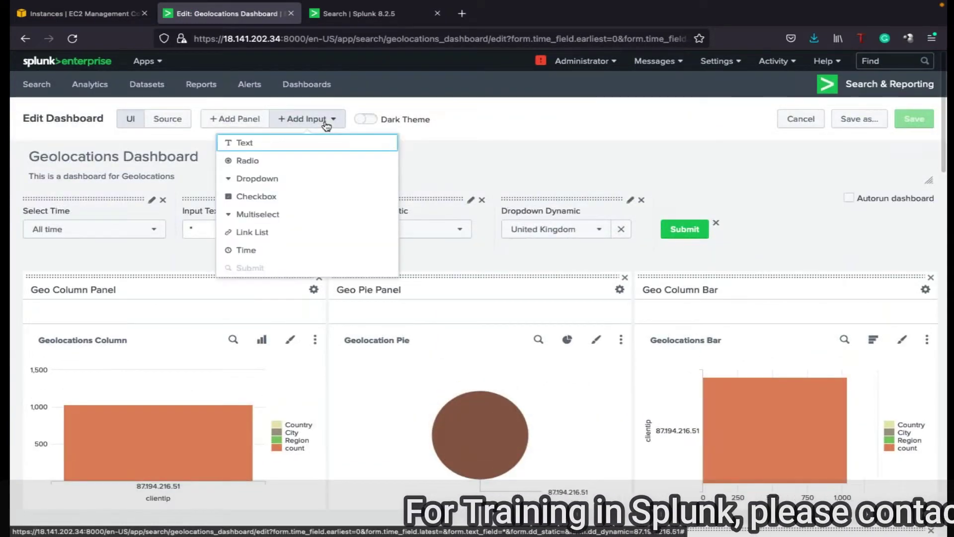
{"action": "left_click", "coordinate": [284, 216]}
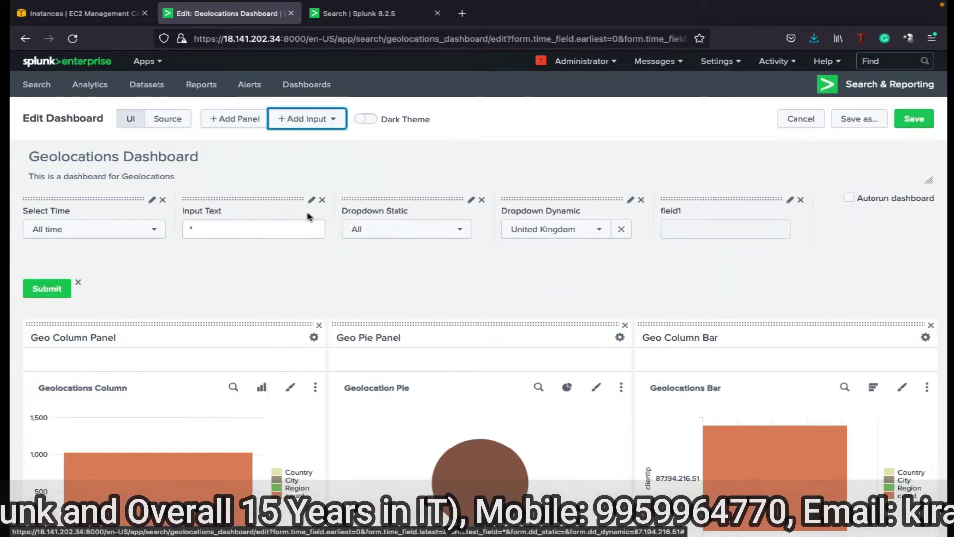
{"action": "left_click", "coordinate": [790, 201]}
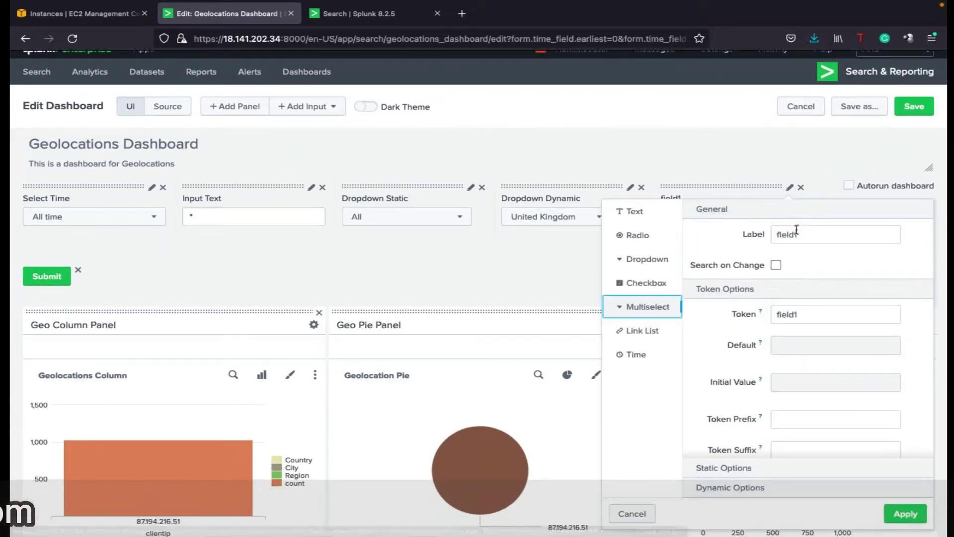
Rename the field1 input's label to 'Dynamic Multiselect' and change its token to ms_dynamic
{"action": "left_click", "coordinate": [809, 232]}
{"action": "left_click_drag", "start_coordinate": [809, 232], "coordinate": [755, 234]}
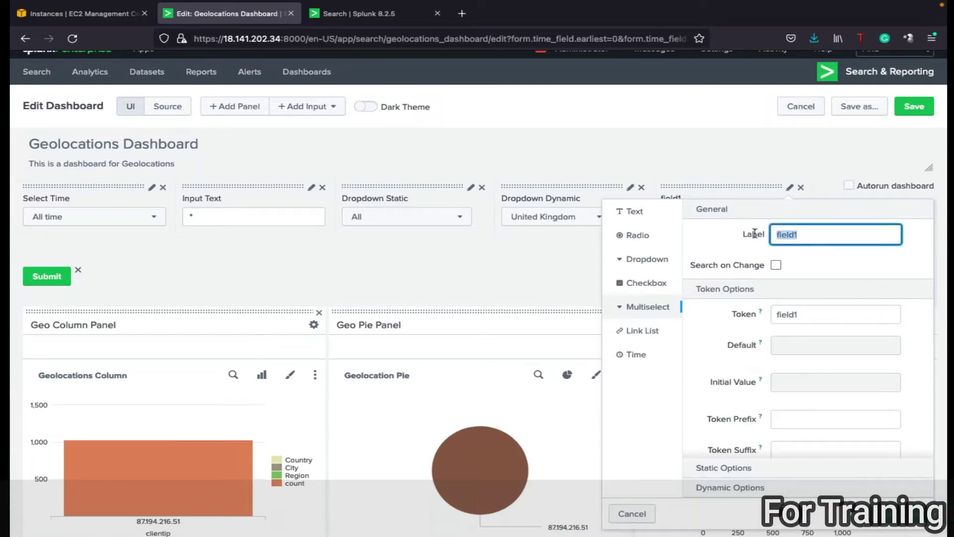
{"action": "type", "text": "Dynam"}
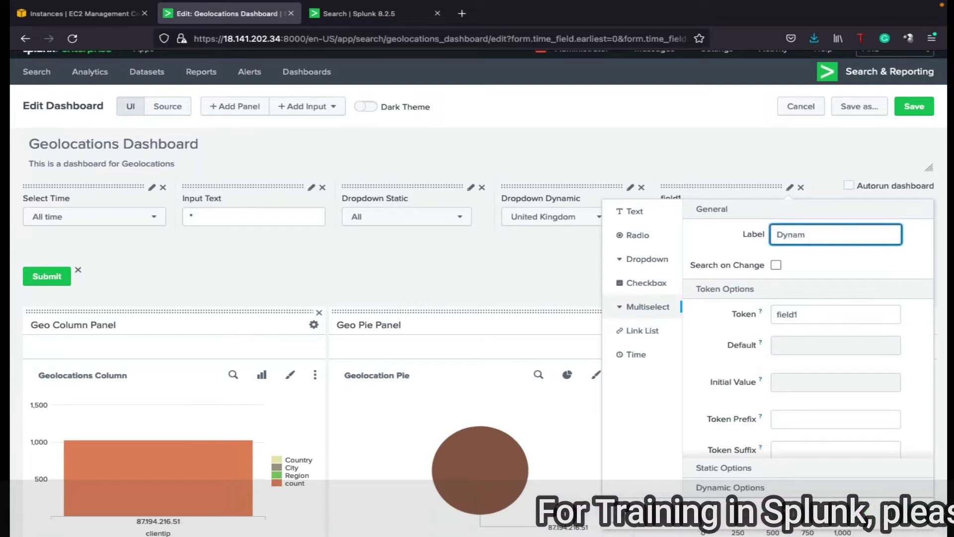
{"action": "type", "text": "ic Mul"}
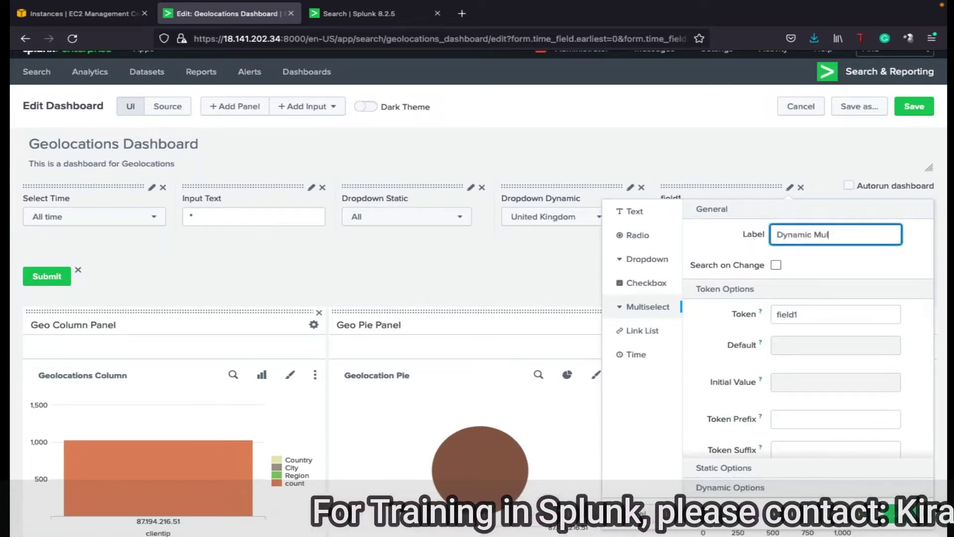
{"action": "type", "text": "tiselect"}
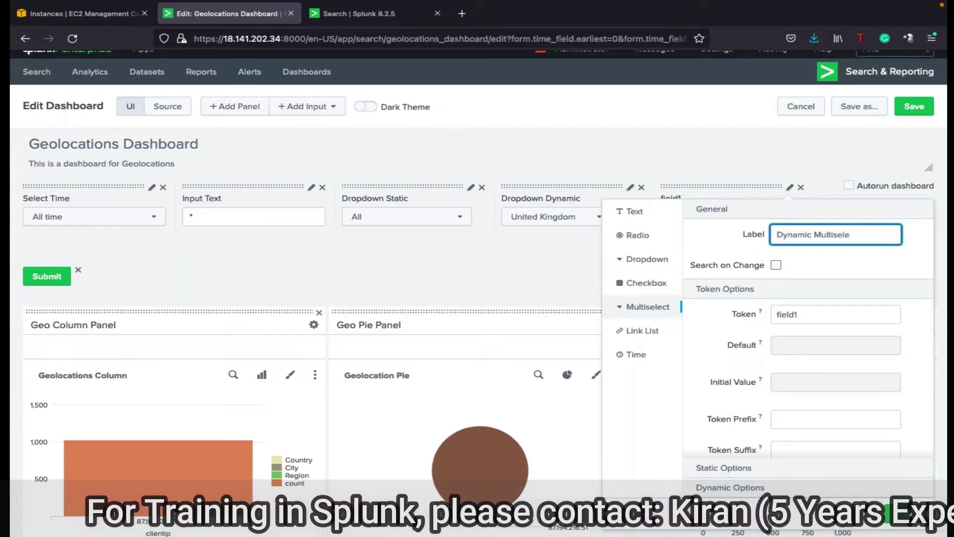
{"action": "left_click", "coordinate": [821, 313]}
{"action": "key", "text": "BackSpace"}
{"action": "key", "text": "BackSpace"}
{"action": "key", "text": "BackSpace"}
{"action": "key", "text": "BackSpace"}
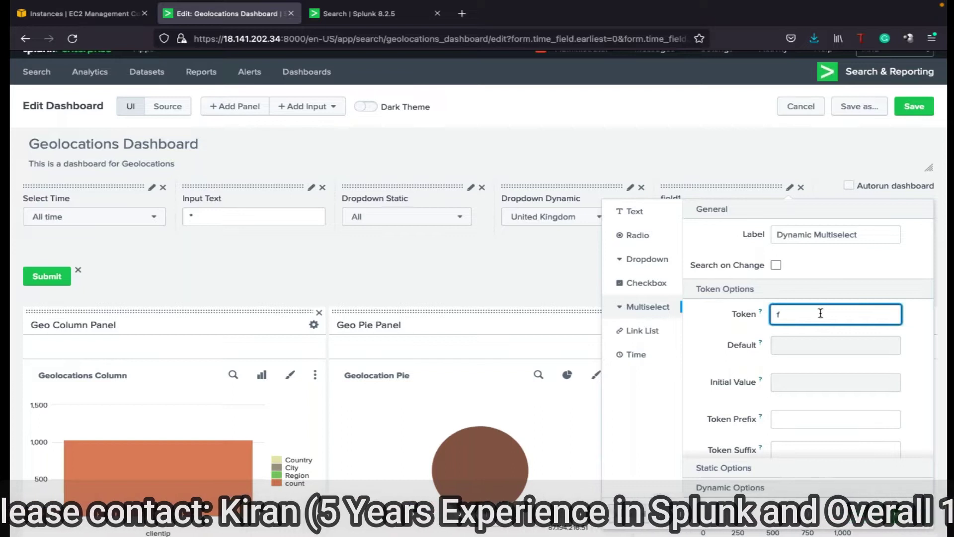
{"action": "type", "text": "ms_dynamic"}
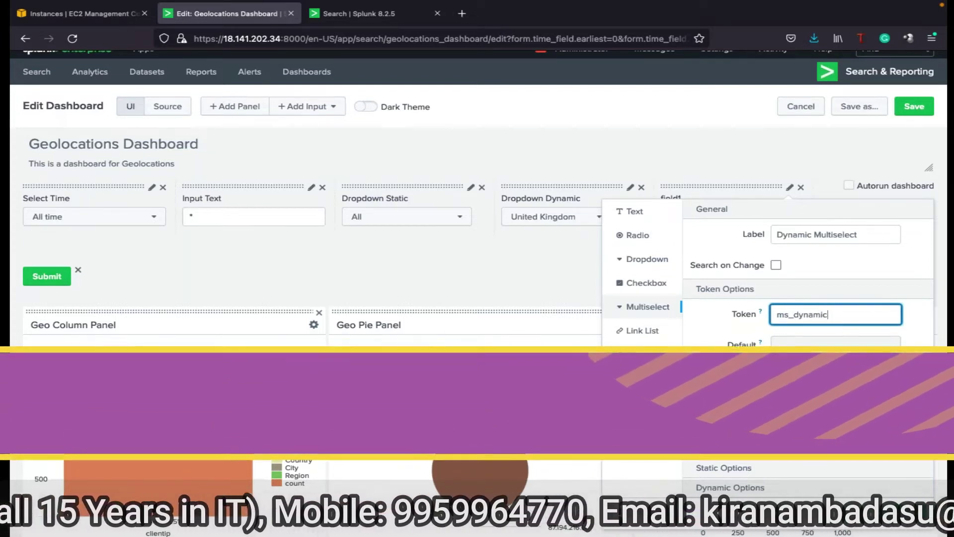
{"action": "scroll", "coordinate": [808, 273], "scroll_direction": "down", "scroll_amount": 1}
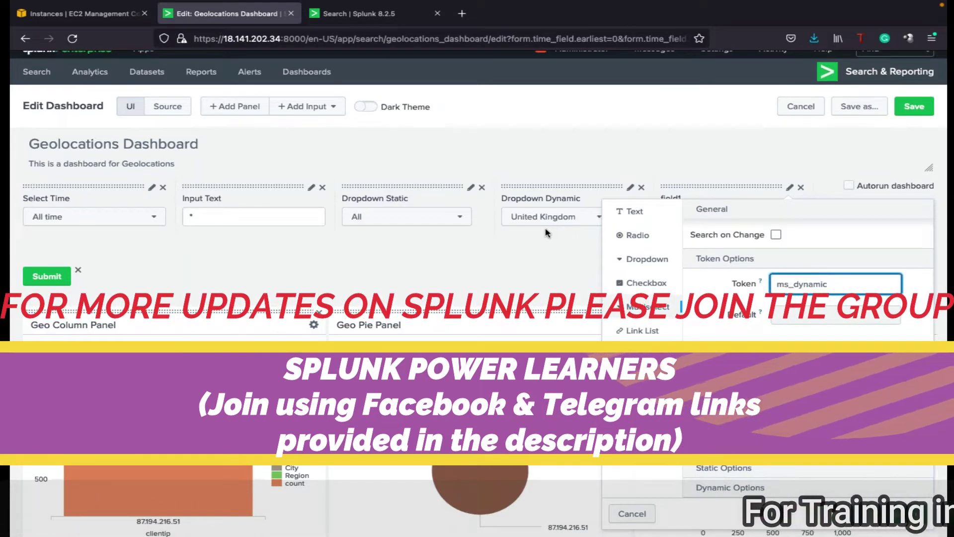
Scroll down to the Dynamic Options section and go into its empty Search String box
{"action": "scroll", "coordinate": [808, 279], "scroll_direction": "down", "scroll_amount": 5}
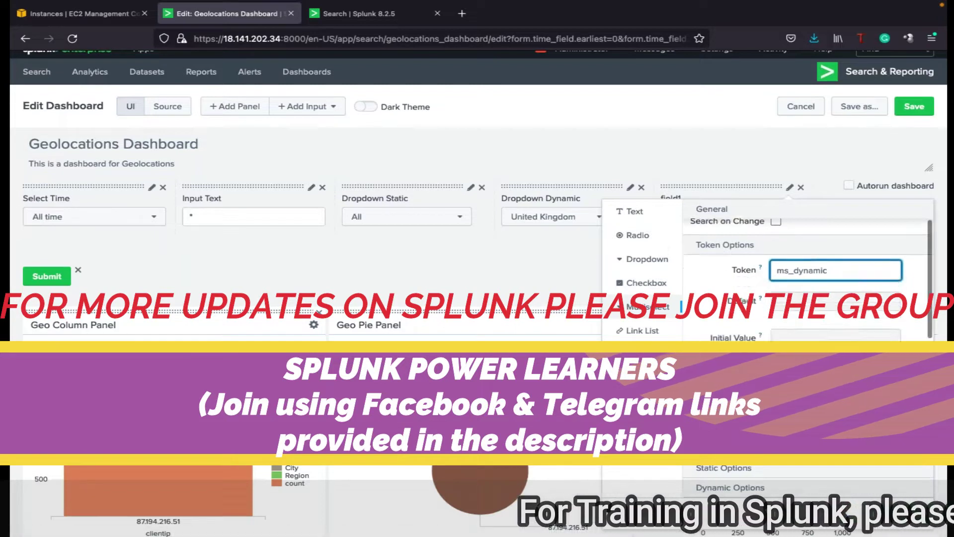
{"action": "scroll", "coordinate": [736, 337], "scroll_direction": "down", "scroll_amount": 4}
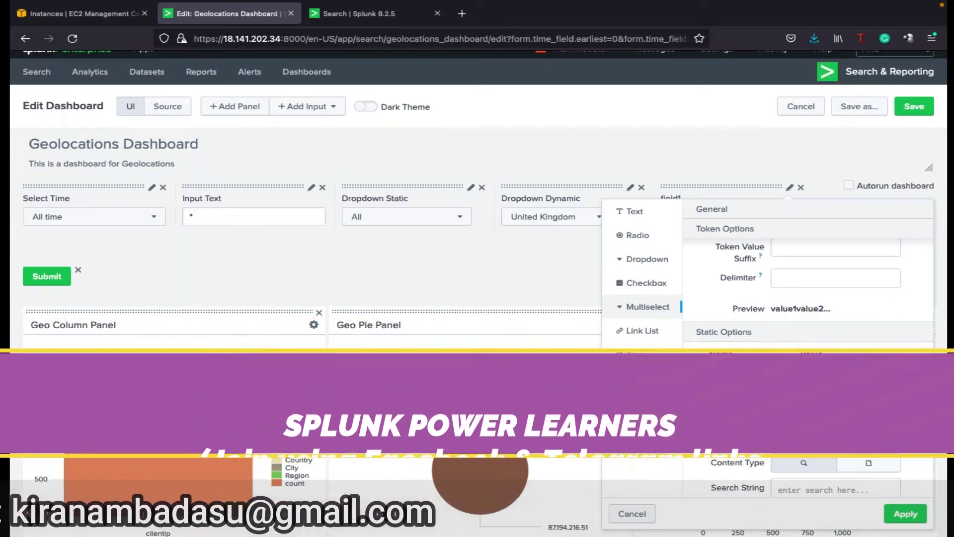
{"action": "scroll", "coordinate": [810, 384], "scroll_direction": "down", "scroll_amount": 1}
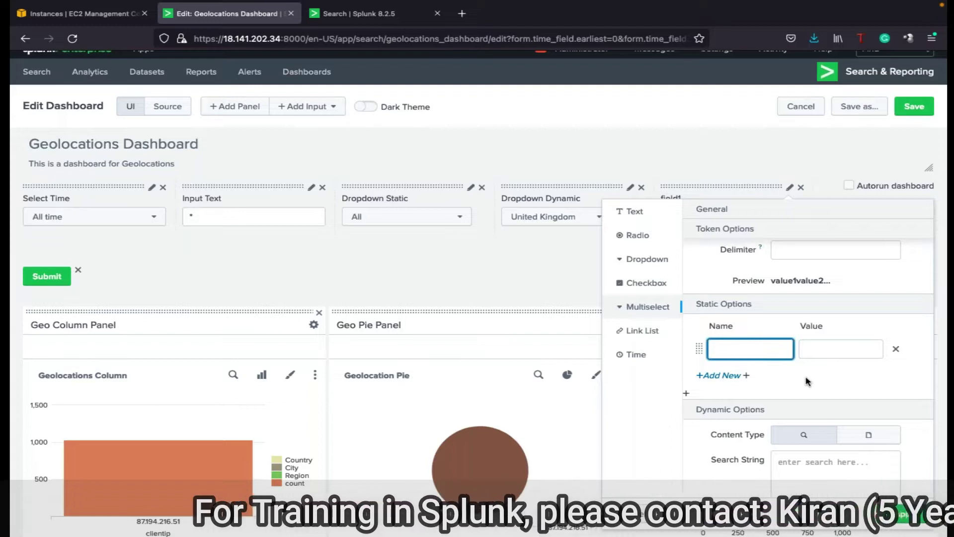
{"action": "scroll", "coordinate": [807, 381], "scroll_direction": "down", "scroll_amount": 2}
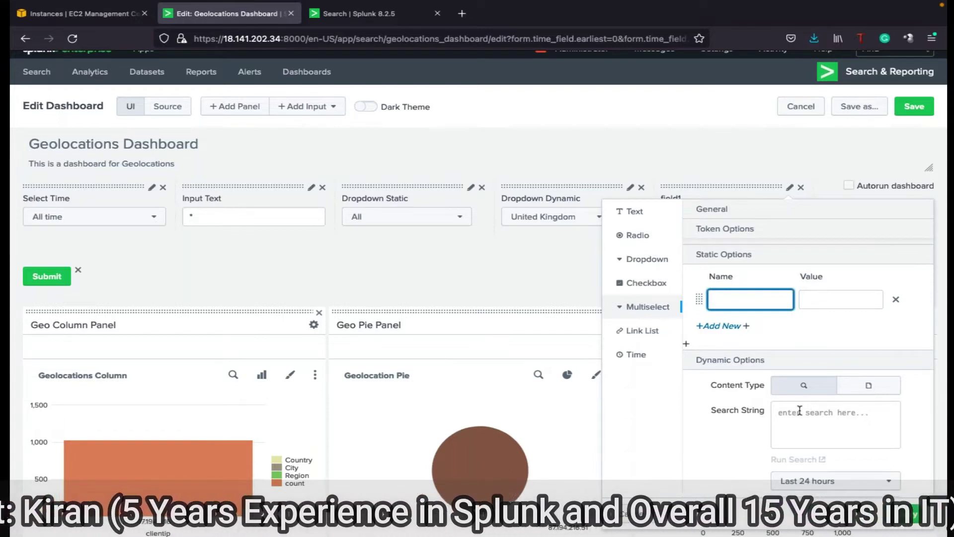
{"action": "left_click", "coordinate": [799, 410]}
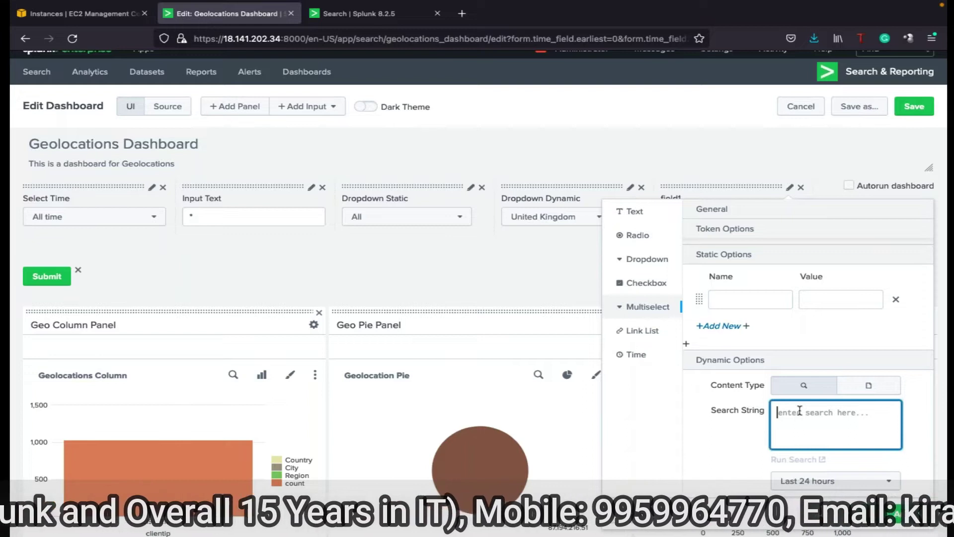
Enter the option search index="net_index" sourcetype="access_combined_wcookie" | iplocation clientip | table Country clientip | dedup Country
{"action": "type", "text": "index"}
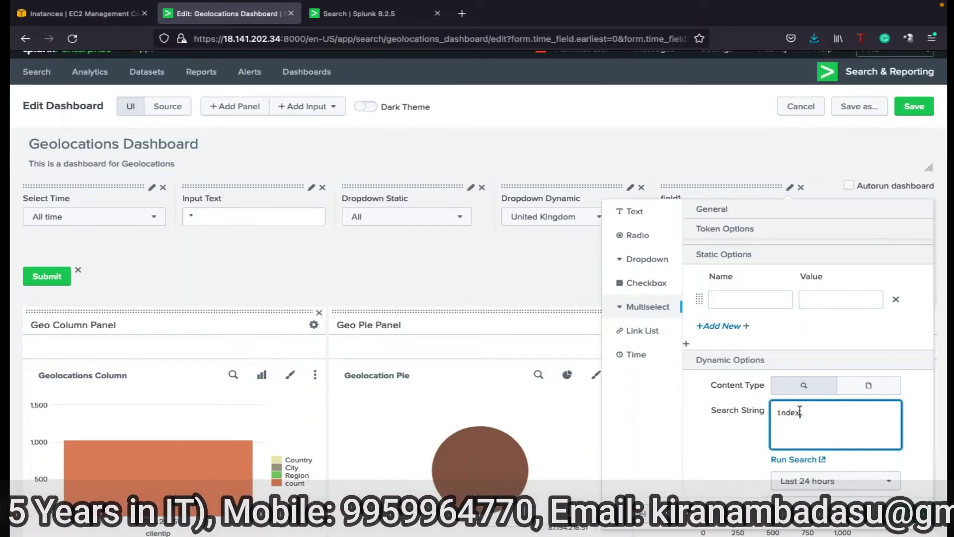
{"action": "type", "text": "=\"ne"}
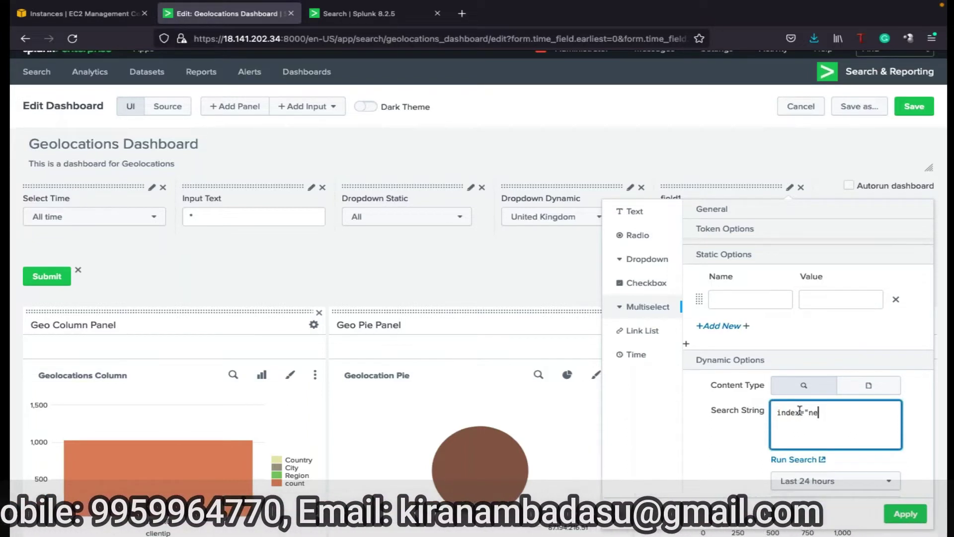
{"action": "type", "text": "t_index"}
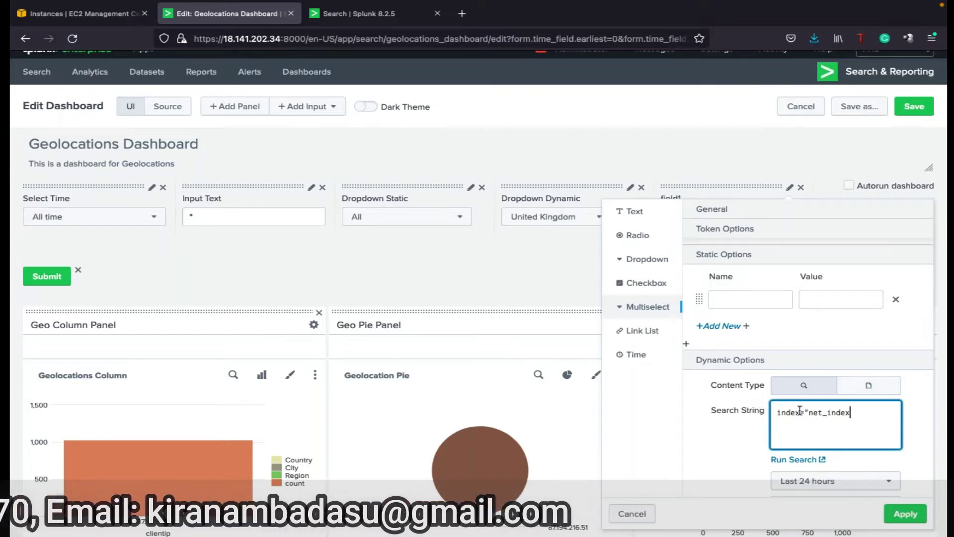
{"action": "type", "text": "\" sourc"}
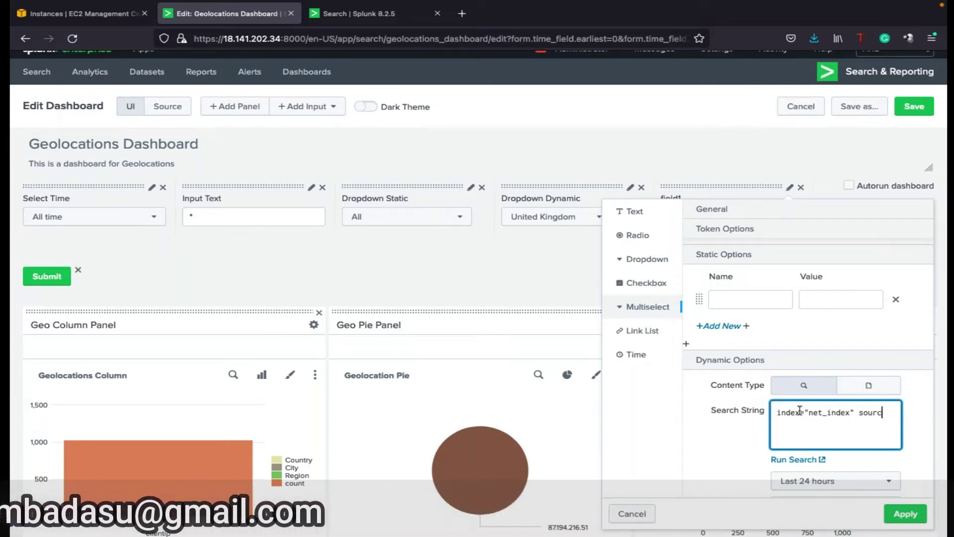
{"action": "type", "text": "etype="}
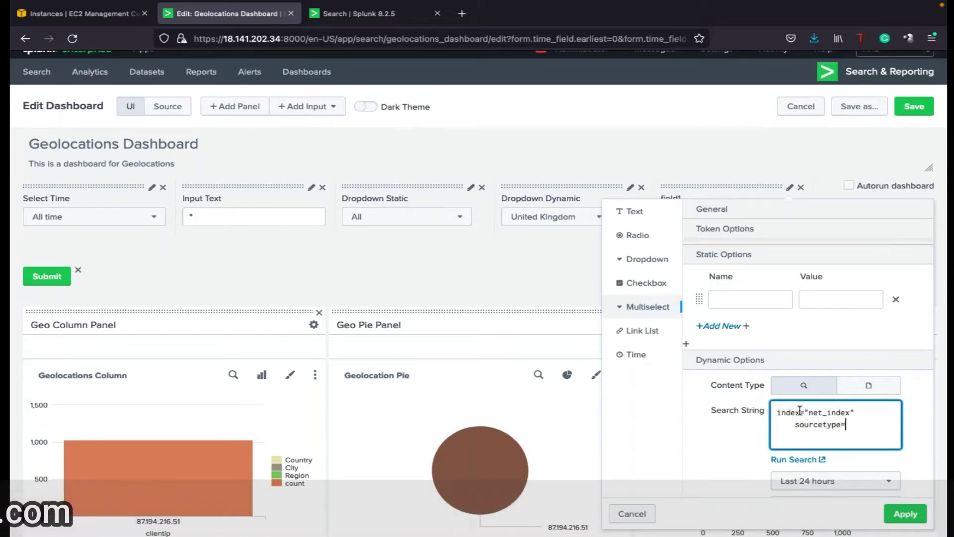
{"action": "type", "text": "\"acces"}
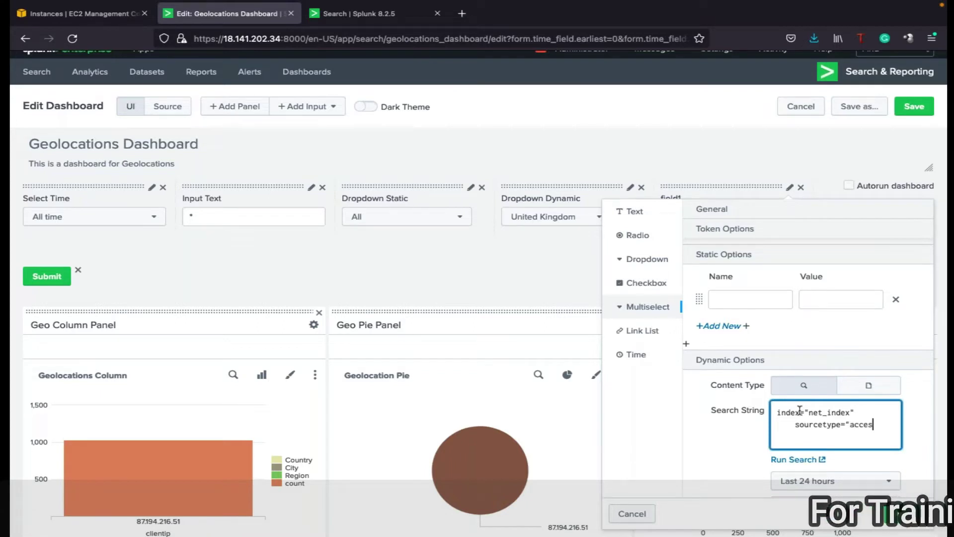
{"action": "type", "text": "s_com"}
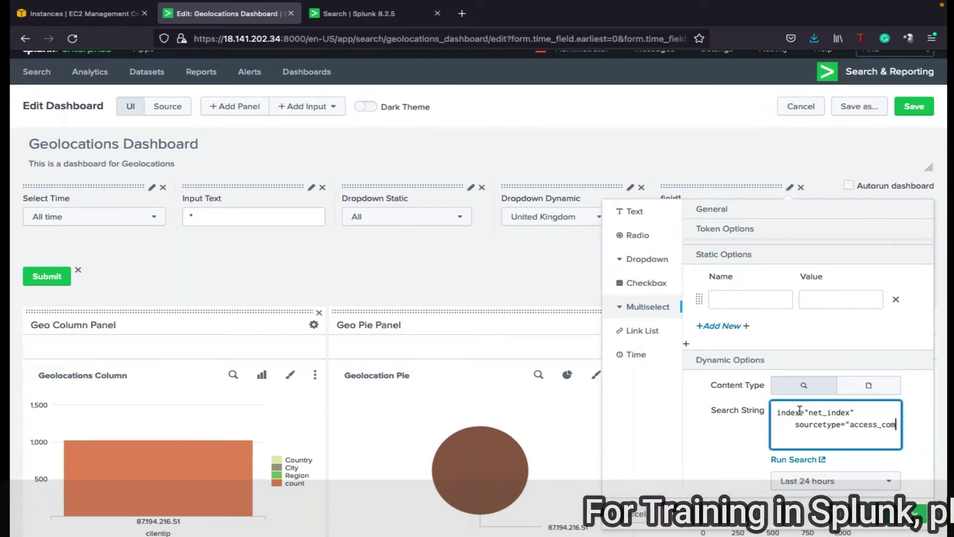
{"action": "type", "text": "bined_"}
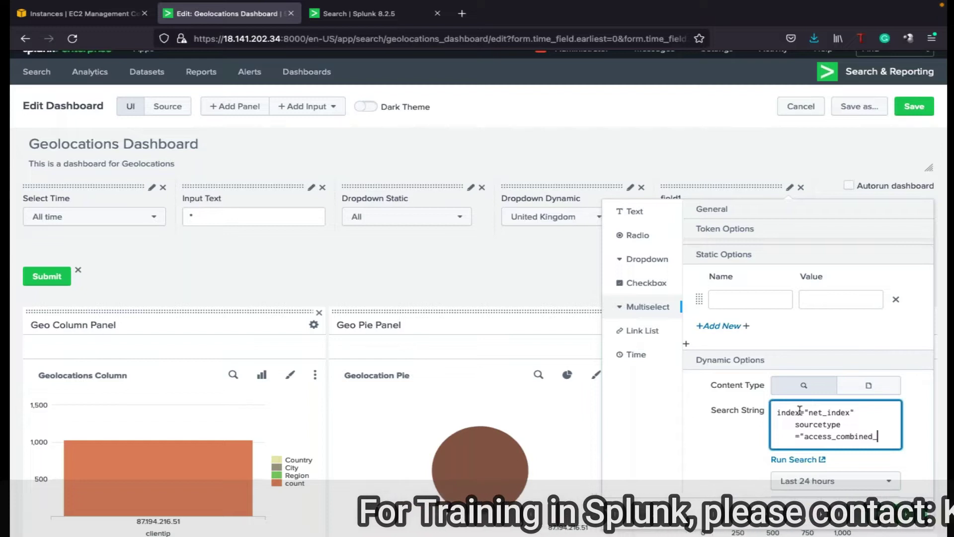
{"action": "type", "text": "wcookie\""}
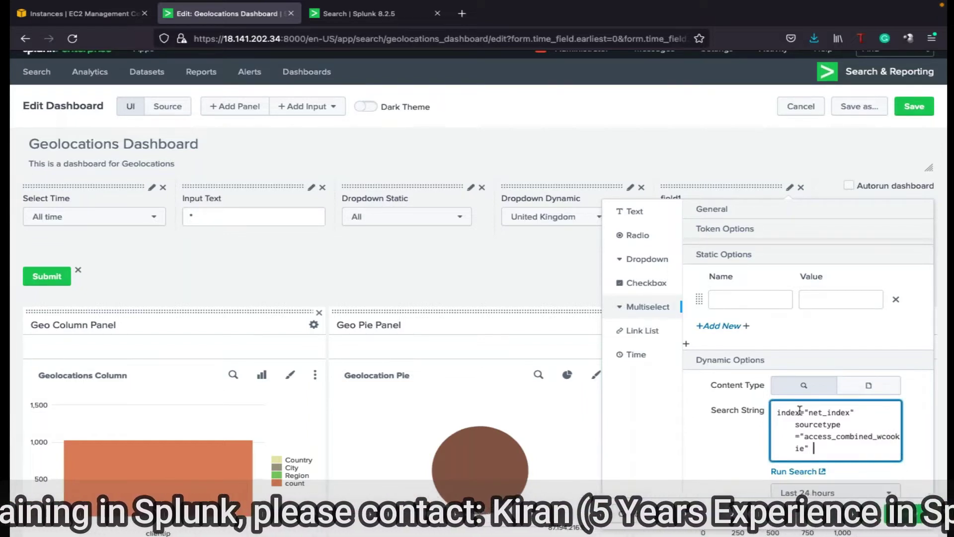
{"action": "type", "text": " |"}
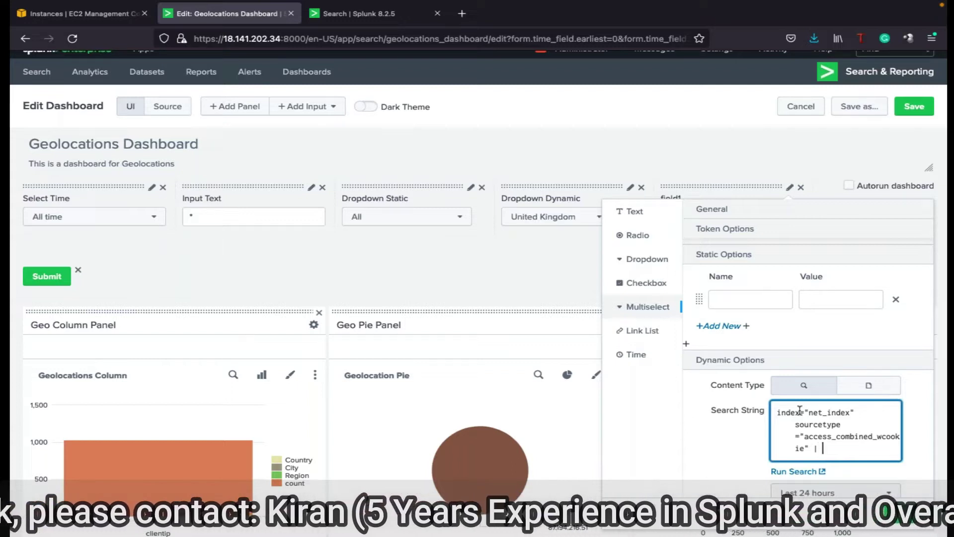
{"action": "type", "text": " iplocation "}
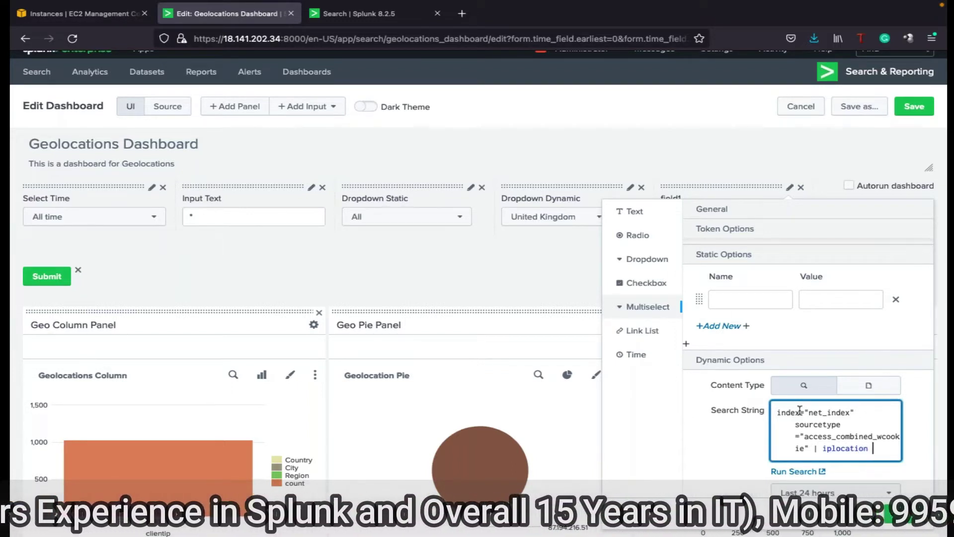
{"action": "type", "text": "clientip | table Co"}
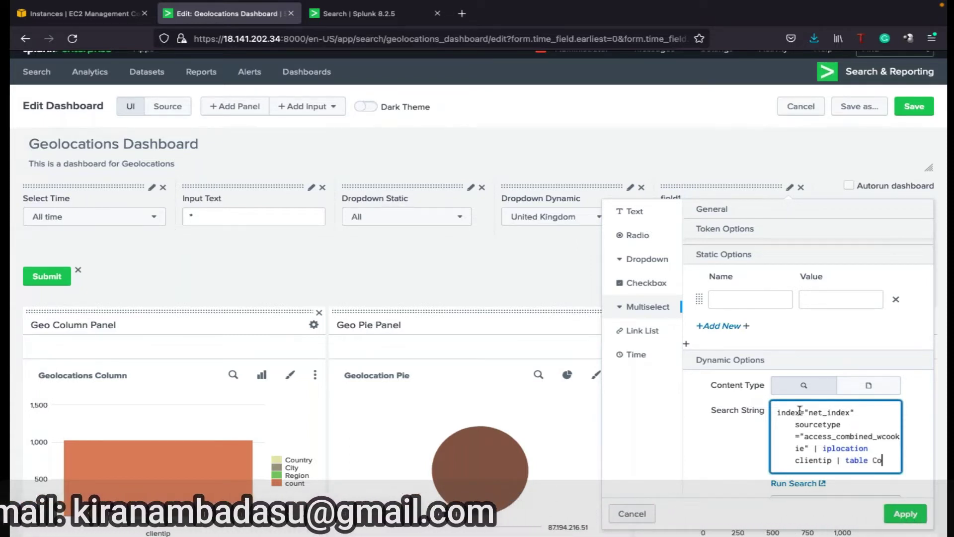
{"action": "type", "text": "untry clientip"}
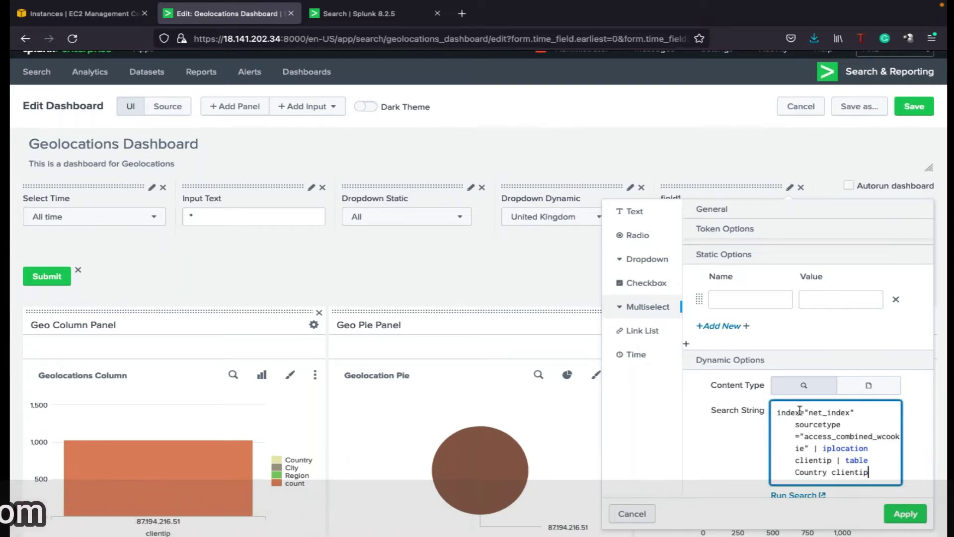
{"action": "type", "text": " | dedup Country"}
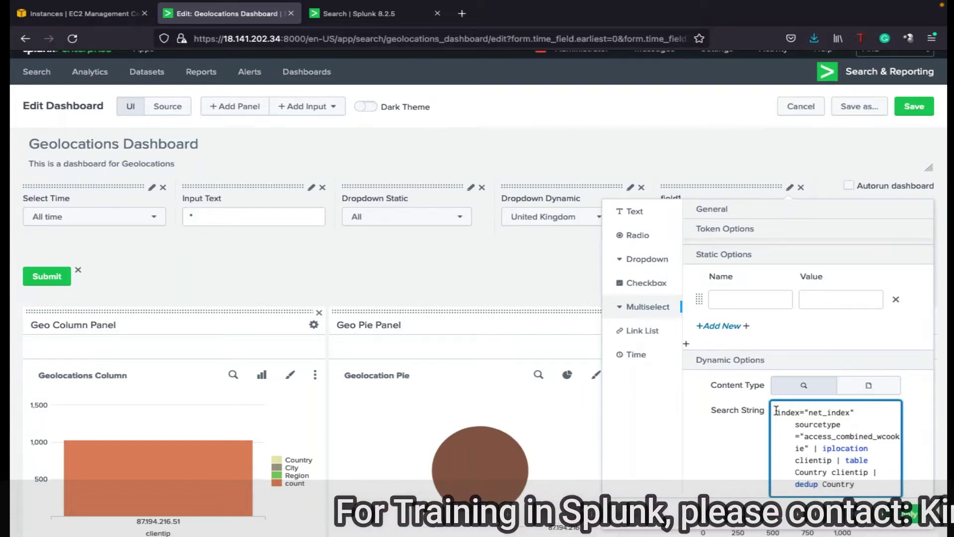
{"action": "left_click", "coordinate": [724, 450]}
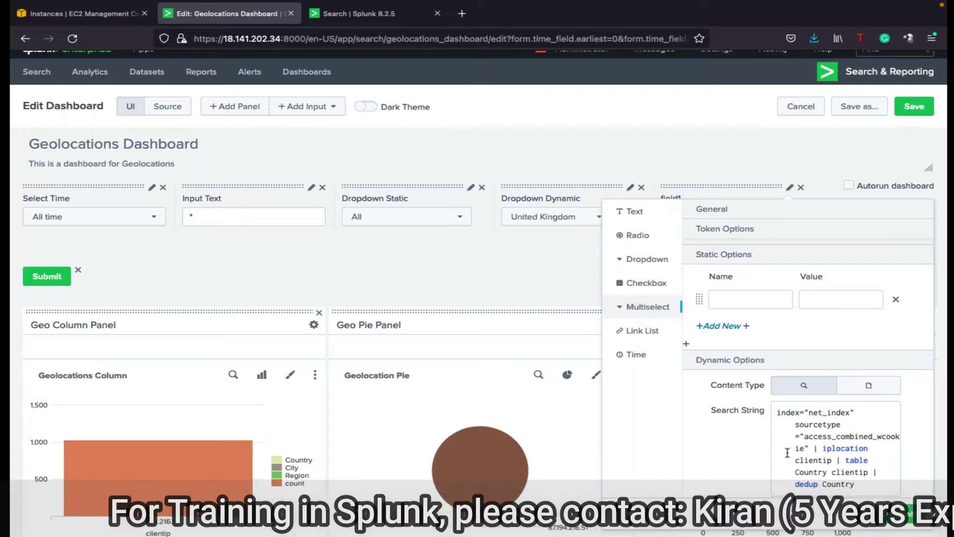
{"action": "scroll", "coordinate": [853, 452], "scroll_direction": "down", "scroll_amount": 3}
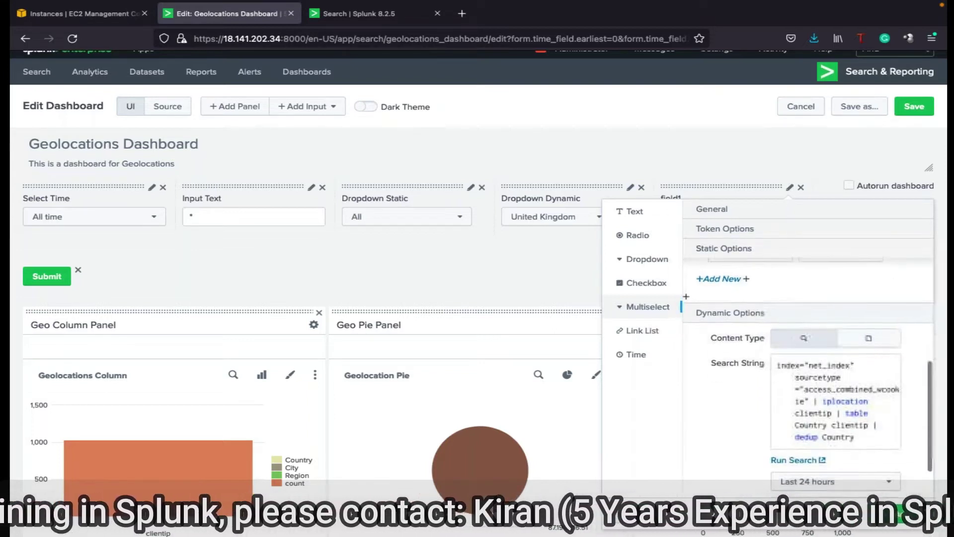
{"action": "left_click", "coordinate": [869, 467]}
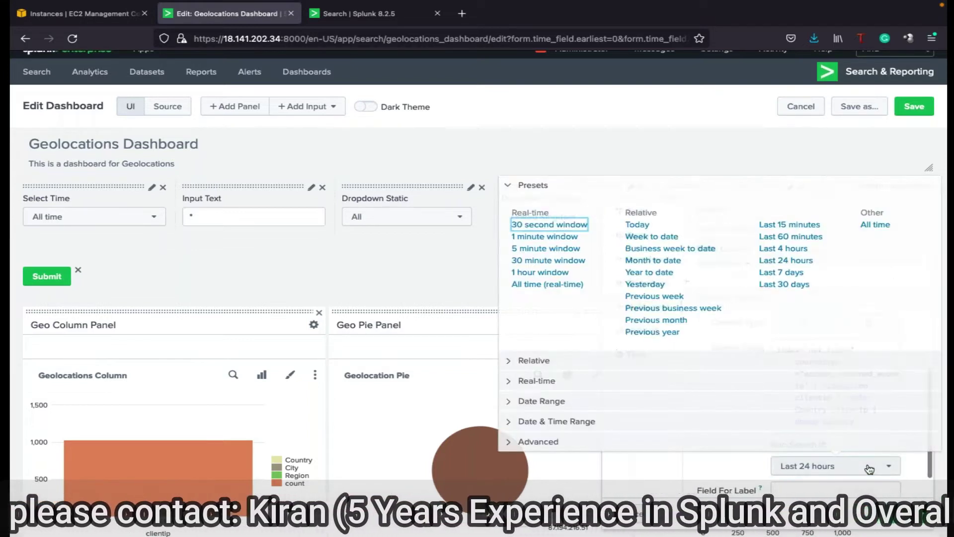
Run the option search over All time, with Country as the label field and clientip as the value field
{"action": "left_click", "coordinate": [871, 228]}
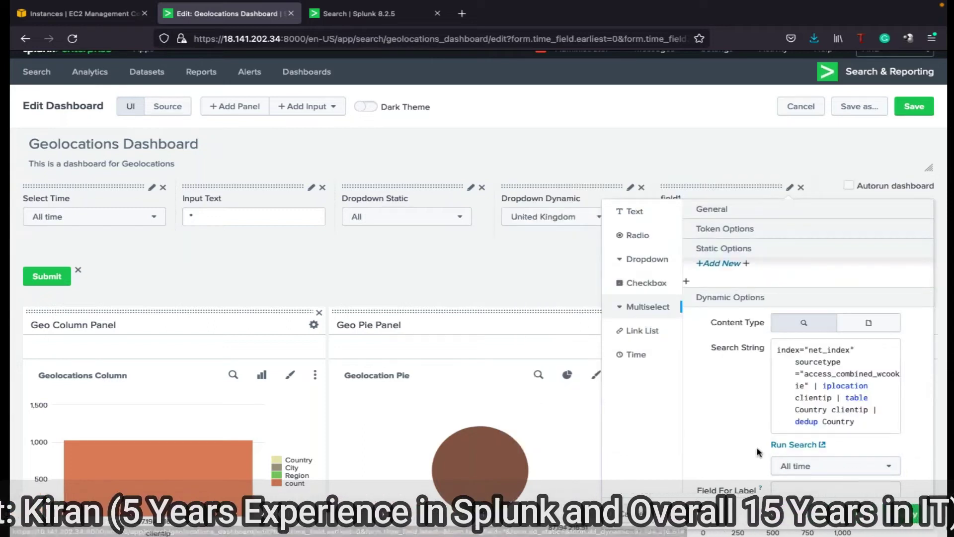
{"action": "scroll", "coordinate": [755, 450], "scroll_direction": "down", "scroll_amount": 2}
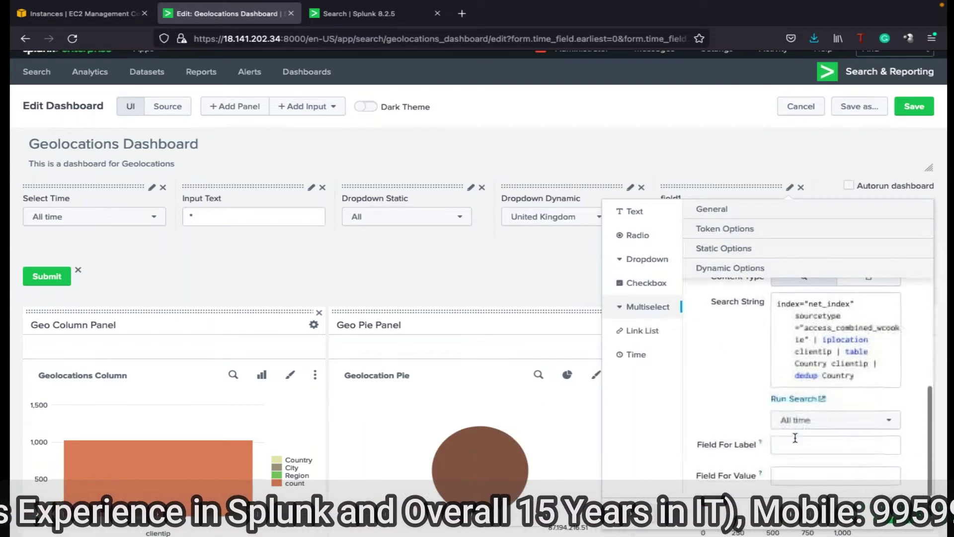
{"action": "left_click", "coordinate": [794, 445]}
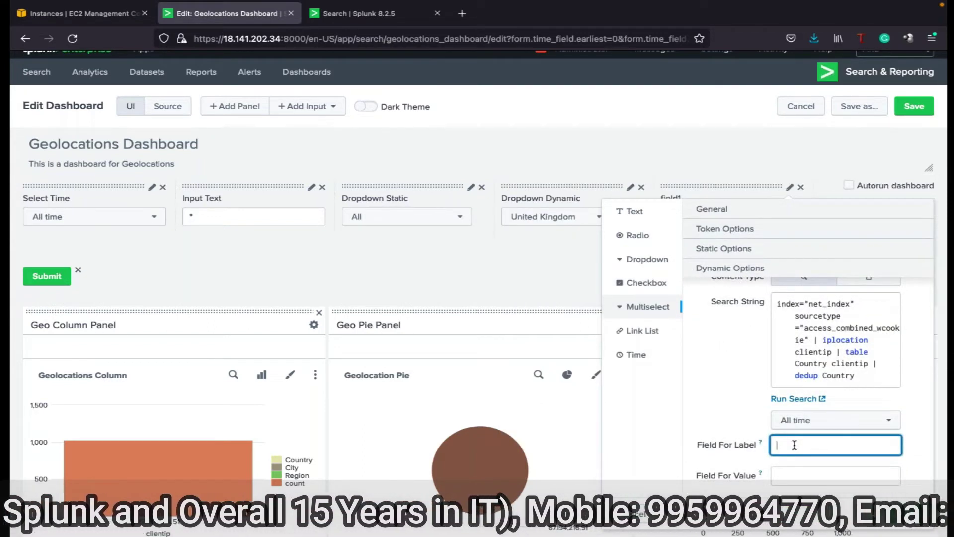
{"action": "type", "text": "Co"}
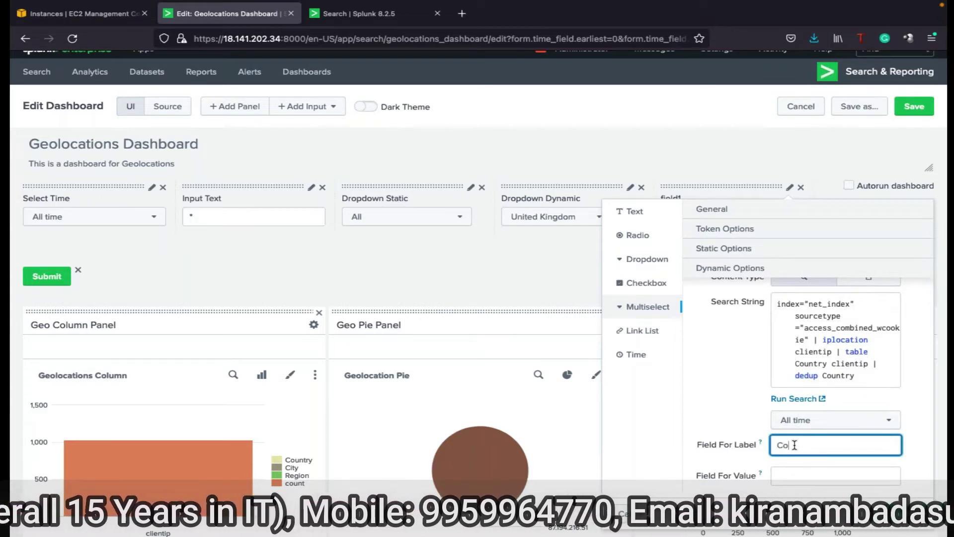
{"action": "type", "text": "untry"}
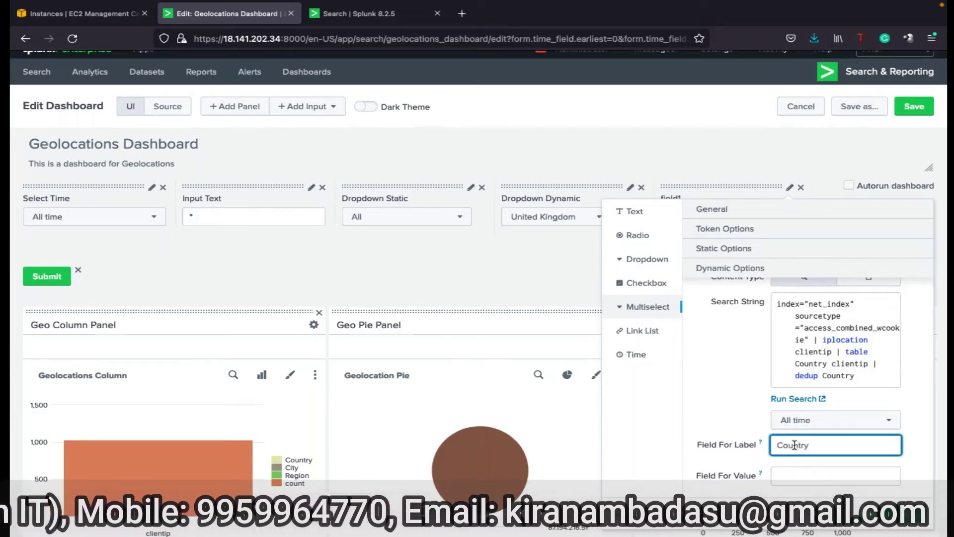
{"action": "left_click", "coordinate": [804, 477]}
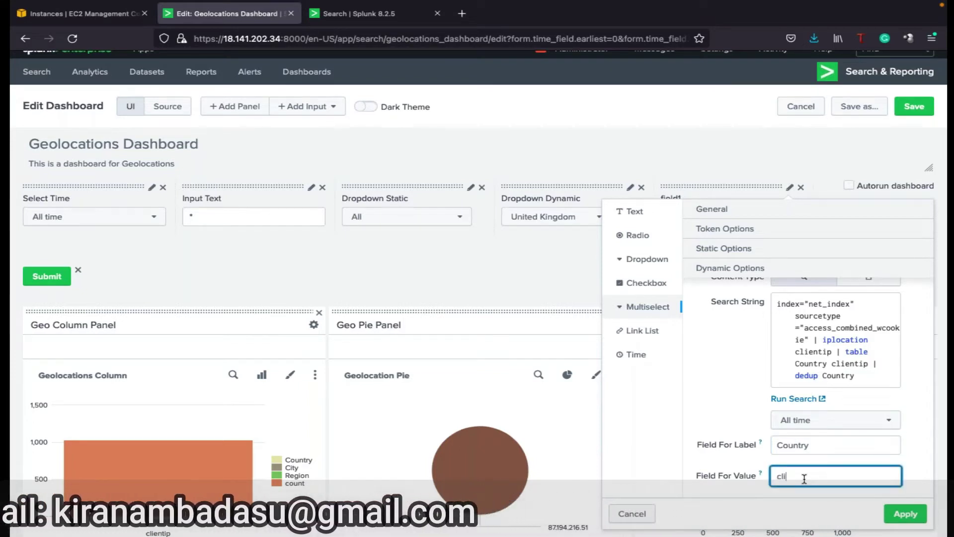
{"action": "type", "text": "clientip"}
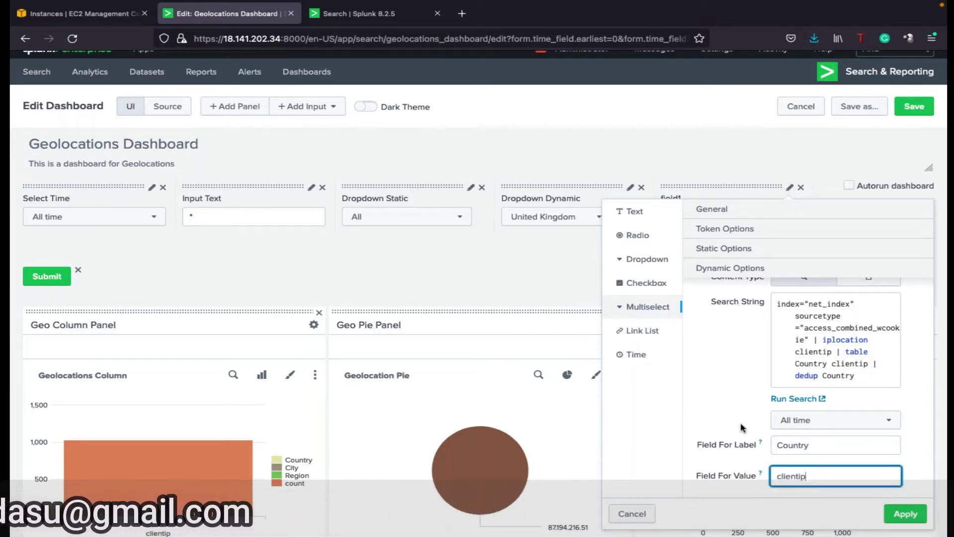
{"action": "scroll", "coordinate": [716, 374], "scroll_direction": "up", "scroll_amount": 3}
{"action": "scroll", "coordinate": [716, 373], "scroll_direction": "up", "scroll_amount": 1}
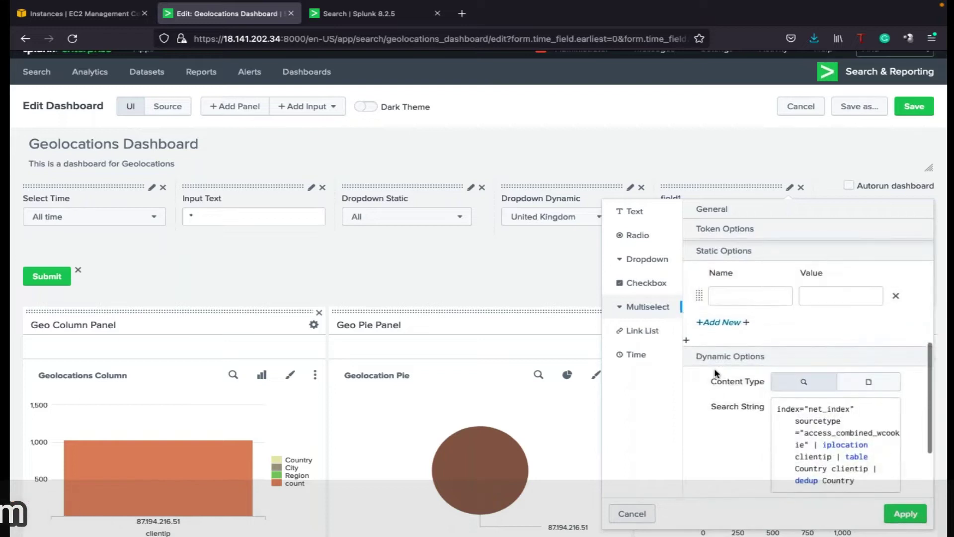
{"action": "left_click", "coordinate": [739, 301]}
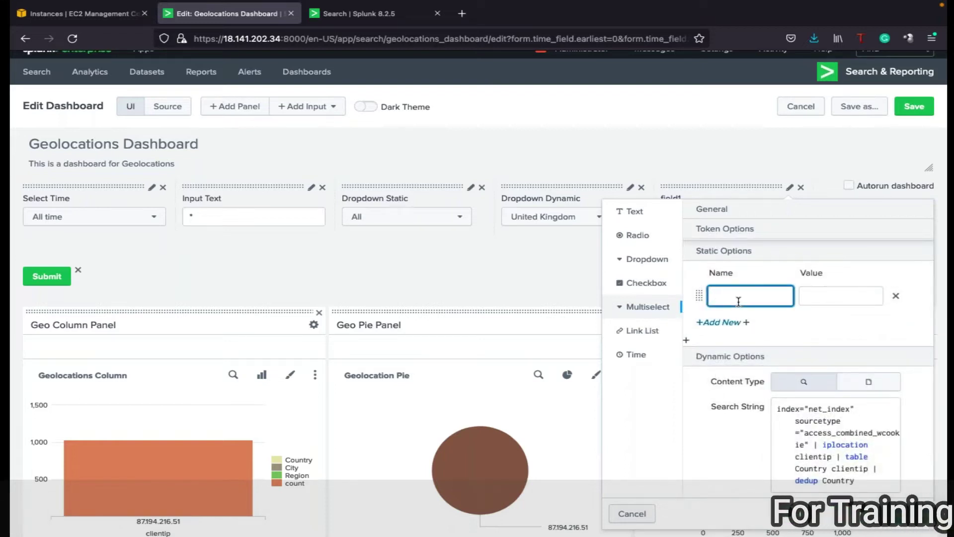
Add a static option named All and make All the default selection
{"action": "type", "text": "All"}
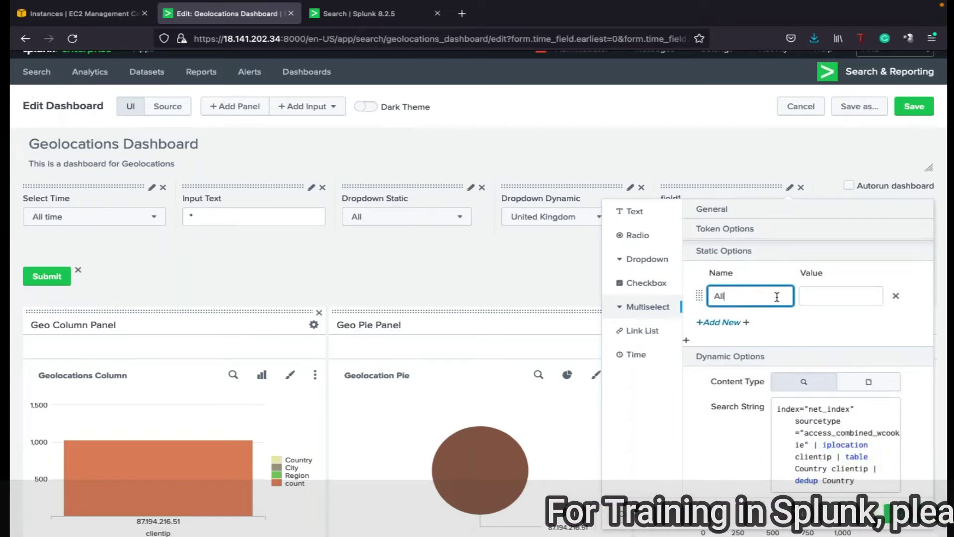
{"action": "left_click", "coordinate": [819, 301]}
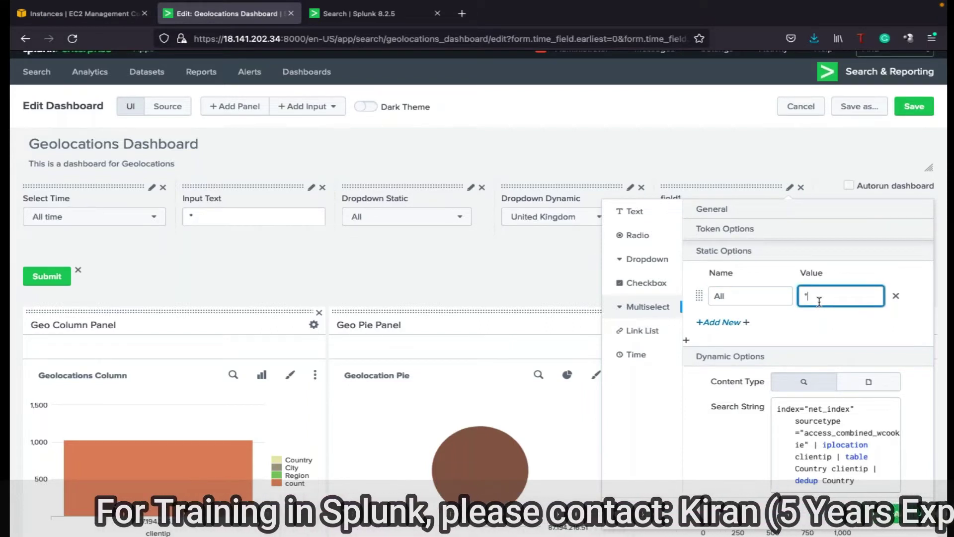
{"action": "scroll", "coordinate": [764, 282], "scroll_direction": "up", "scroll_amount": 2}
{"action": "scroll", "coordinate": [760, 296], "scroll_direction": "up", "scroll_amount": 3}
{"action": "scroll", "coordinate": [796, 299], "scroll_direction": "up", "scroll_amount": 3}
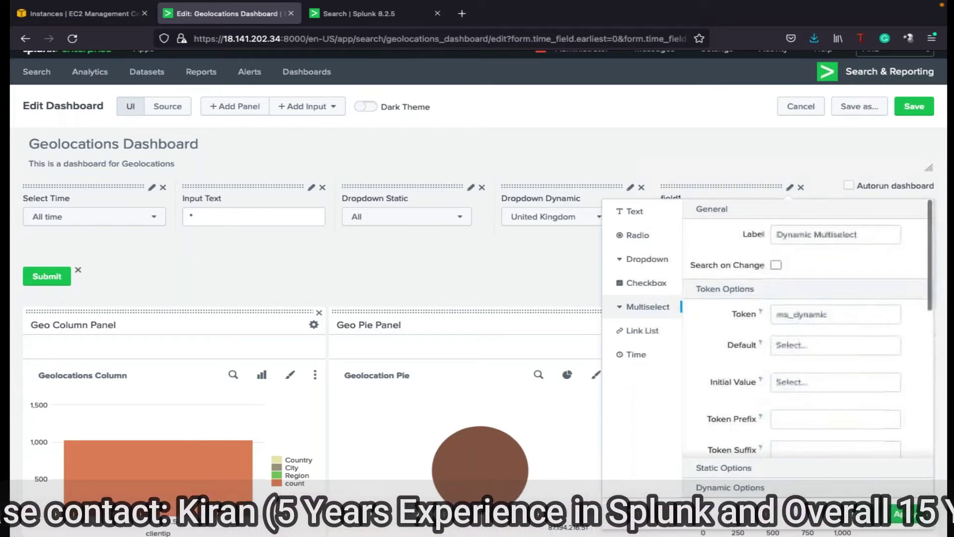
{"action": "left_click", "coordinate": [824, 348]}
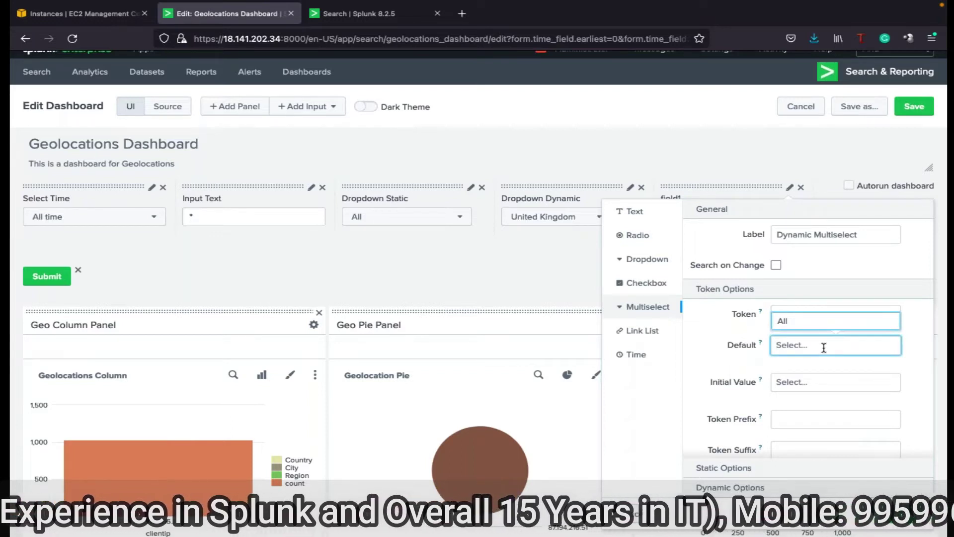
{"action": "left_click", "coordinate": [835, 321]}
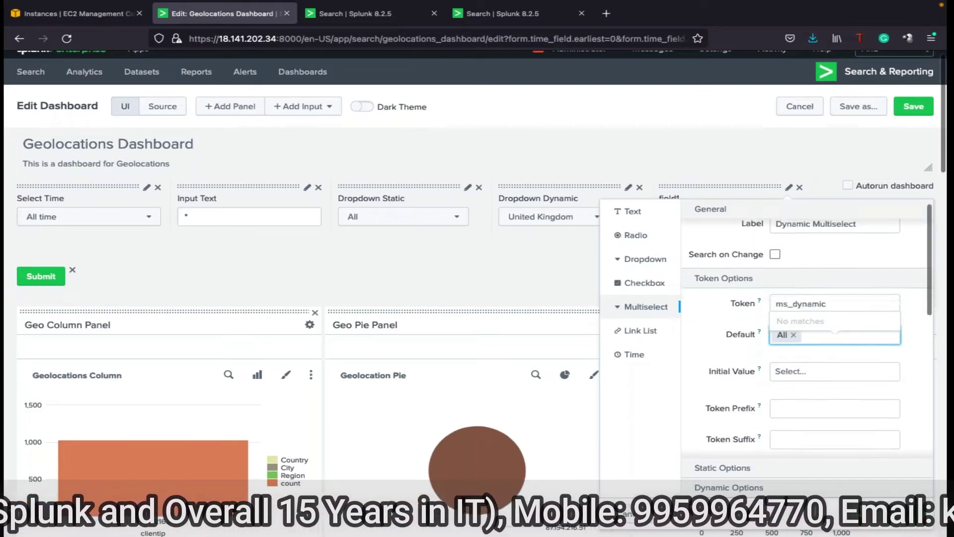
Review the Token Options, which still have no prefix, suffix or delimiter (preview value1value2)
{"action": "scroll", "coordinate": [836, 332], "scroll_direction": "down", "scroll_amount": 1}
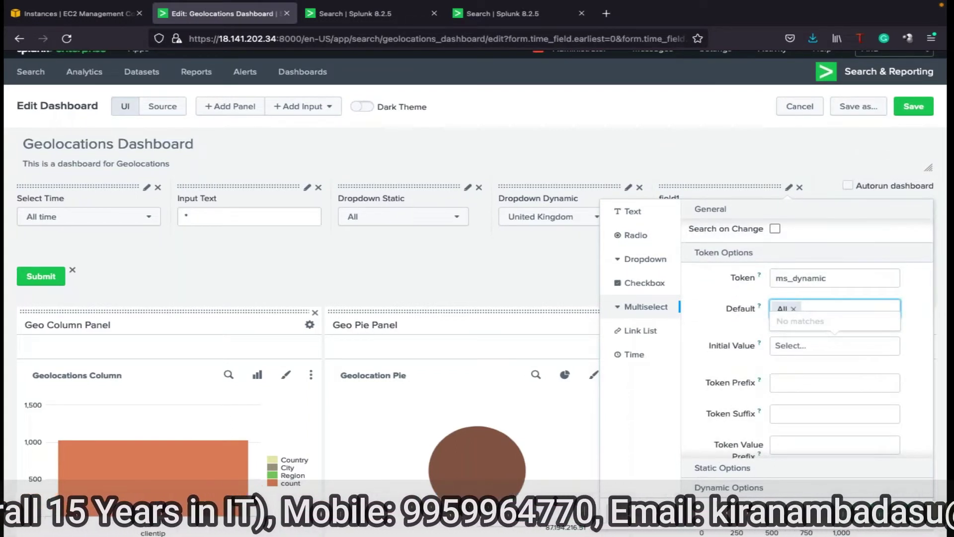
{"action": "scroll", "coordinate": [835, 332], "scroll_direction": "down", "scroll_amount": 2}
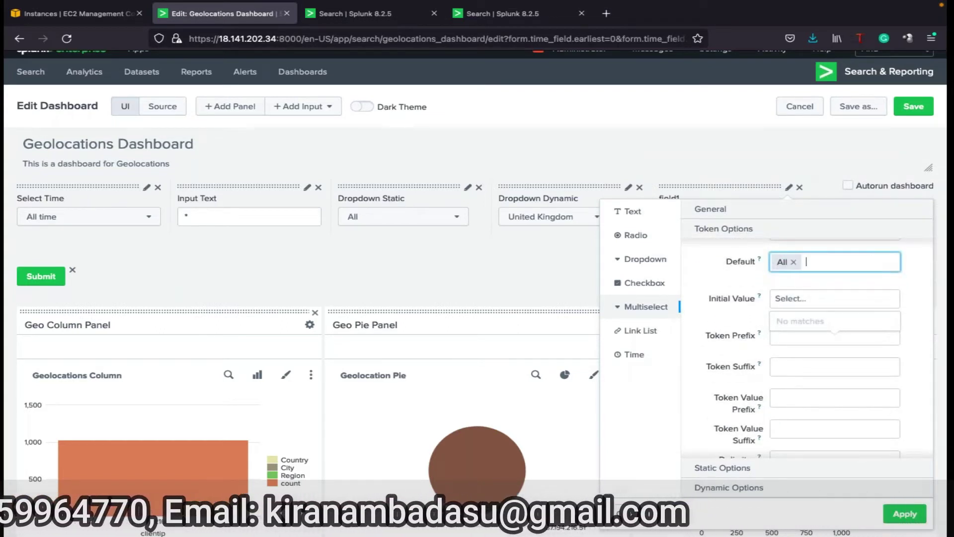
{"action": "scroll", "coordinate": [835, 332], "scroll_direction": "down", "scroll_amount": 3}
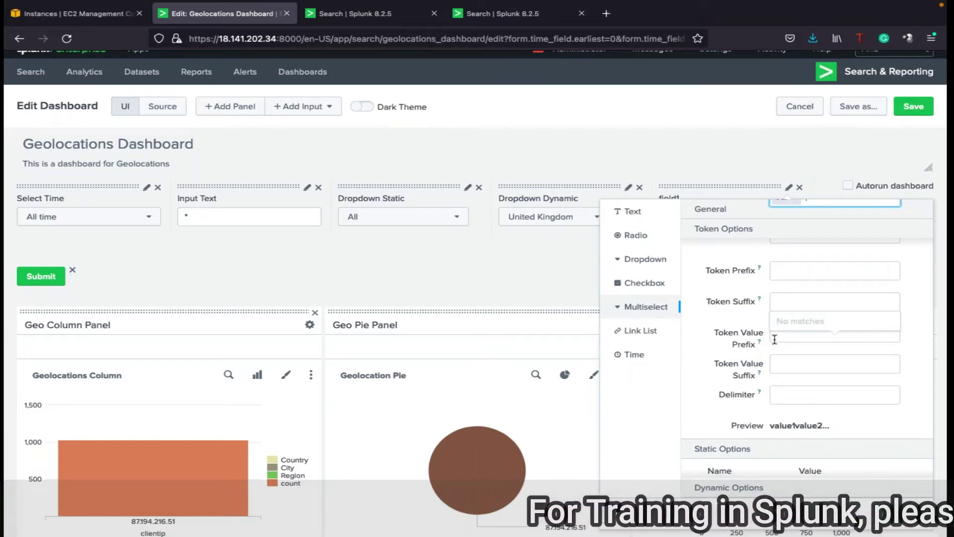
{"action": "mouse_move", "coordinate": [759, 378]}
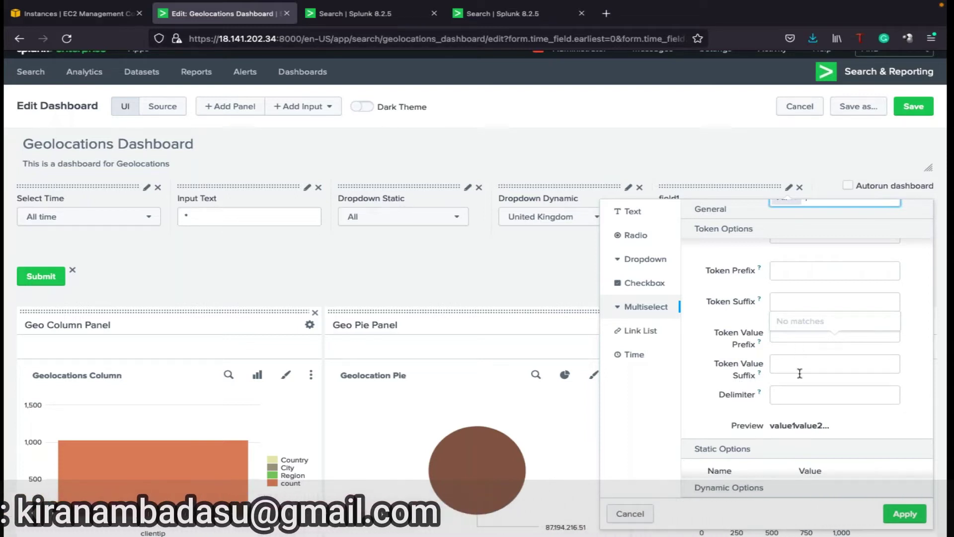
{"action": "left_click_drag", "start_coordinate": [771, 426], "coordinate": [826, 426]}
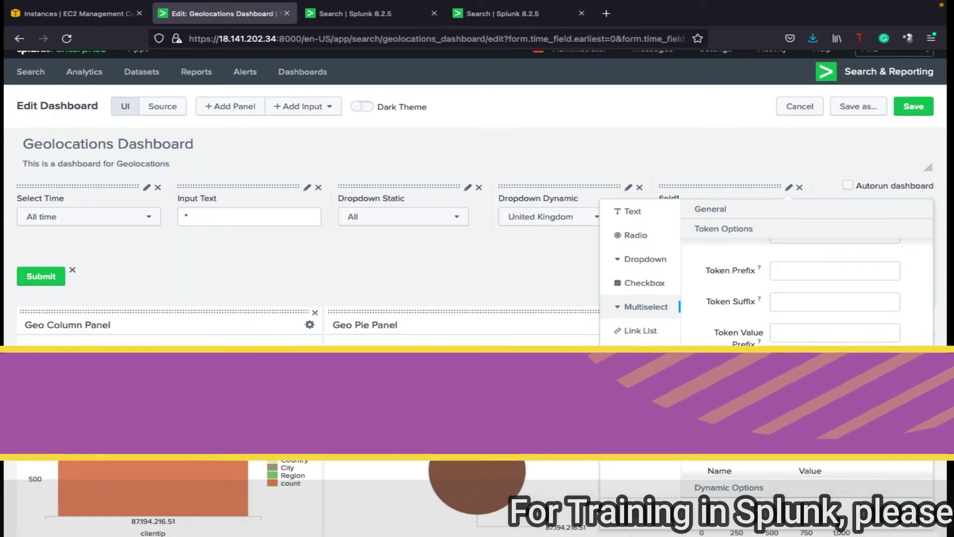
Enter * in the token value entry and apply the multiselect settings, with quoted values joined by OR
{"action": "left_click", "coordinate": [801, 335]}
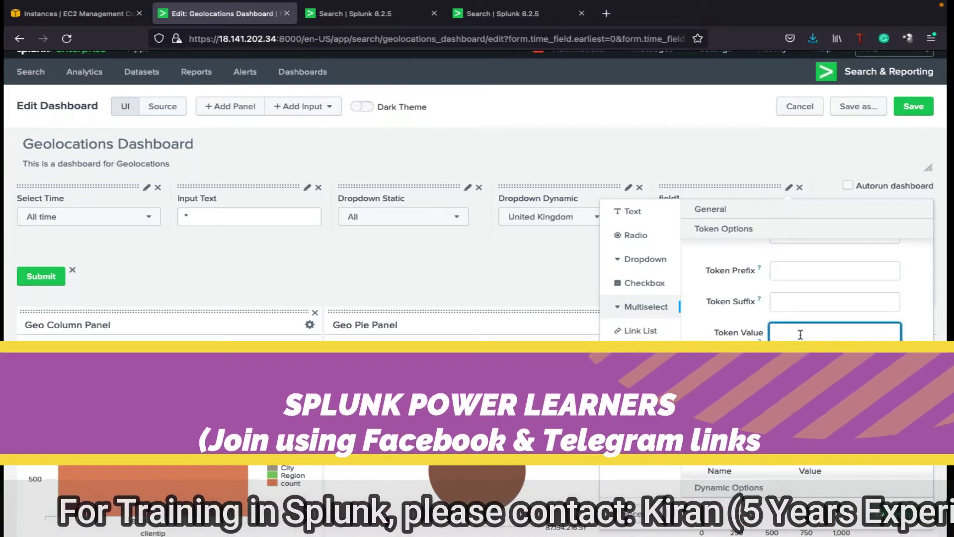
{"action": "type", "text": "*"}
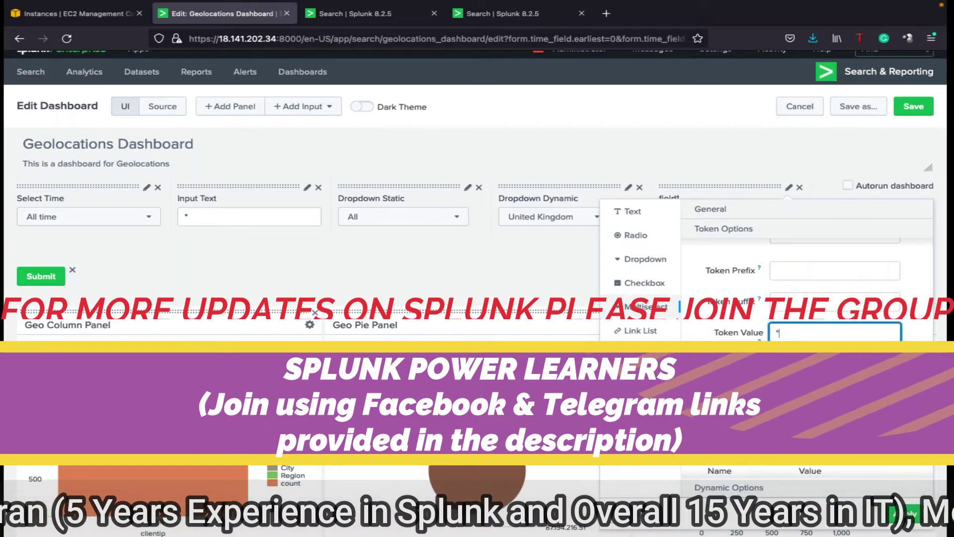
{"action": "key", "text": "Tab"}
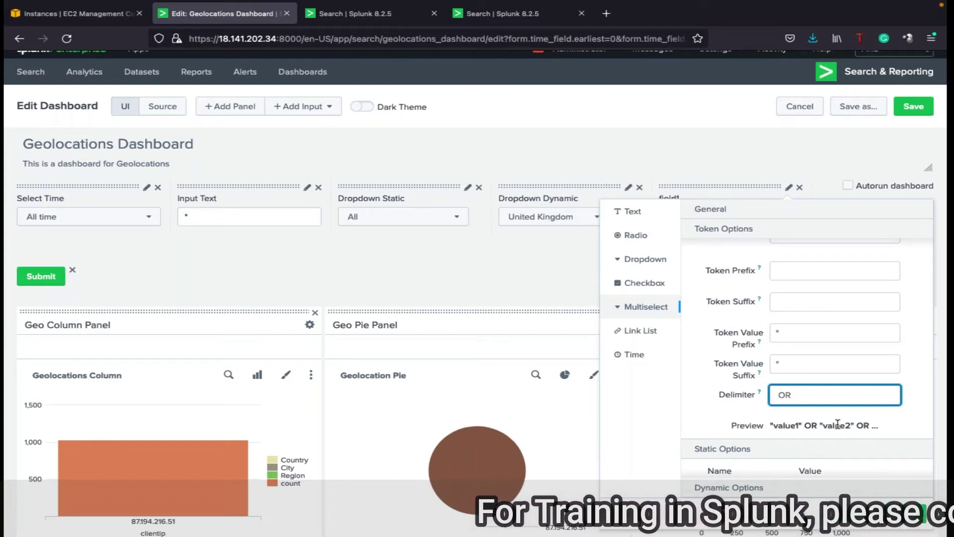
{"action": "scroll", "coordinate": [838, 424], "scroll_direction": "up", "scroll_amount": 3}
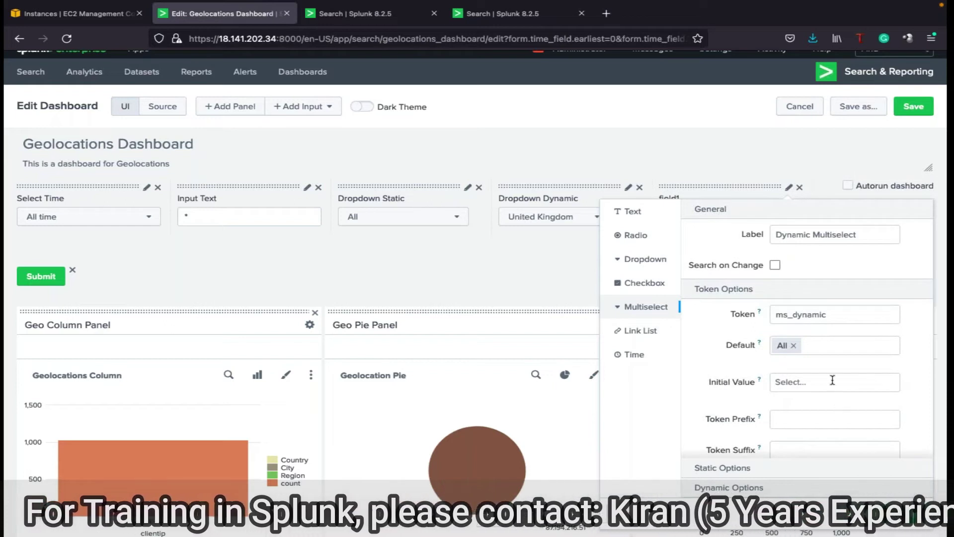
{"action": "scroll", "coordinate": [828, 354], "scroll_direction": "down", "scroll_amount": 5}
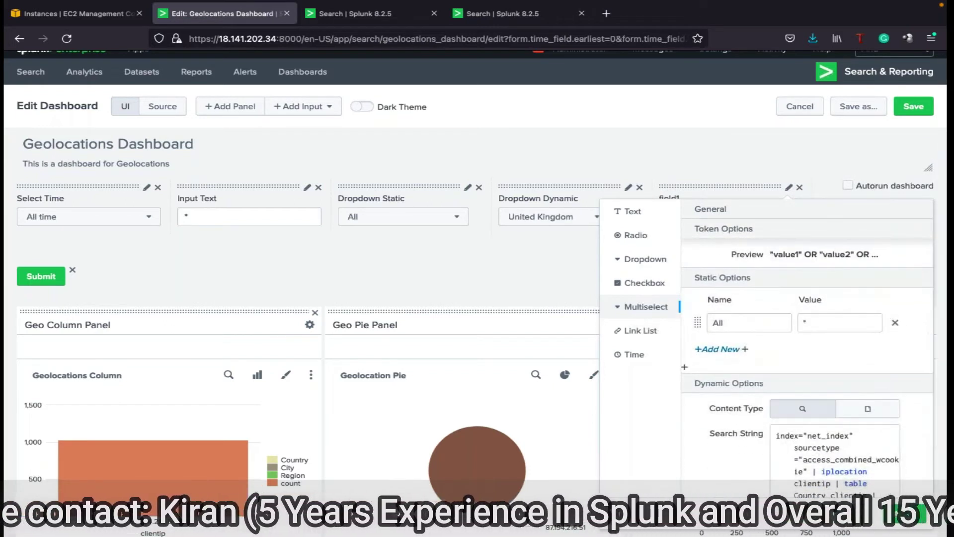
{"action": "scroll", "coordinate": [827, 356], "scroll_direction": "up", "scroll_amount": 1}
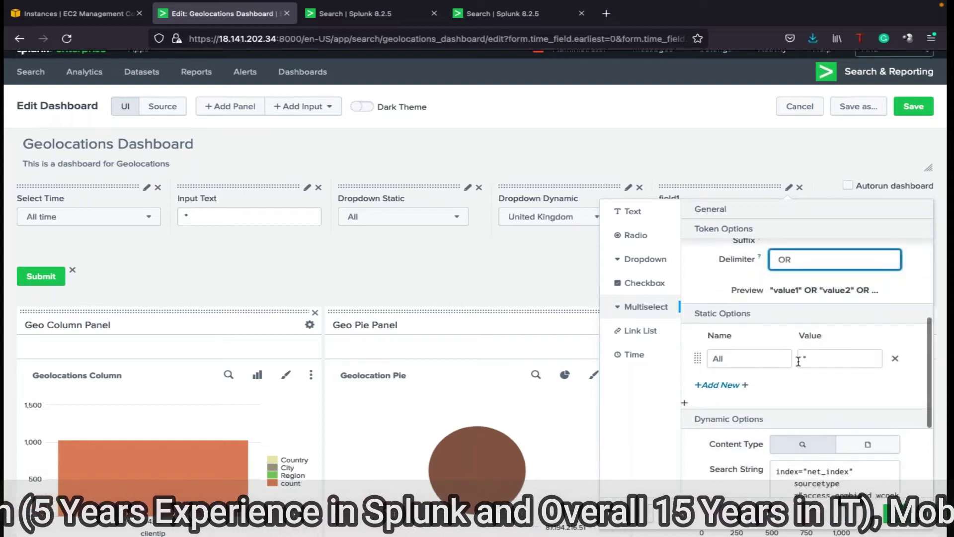
{"action": "scroll", "coordinate": [816, 362], "scroll_direction": "up", "scroll_amount": 4}
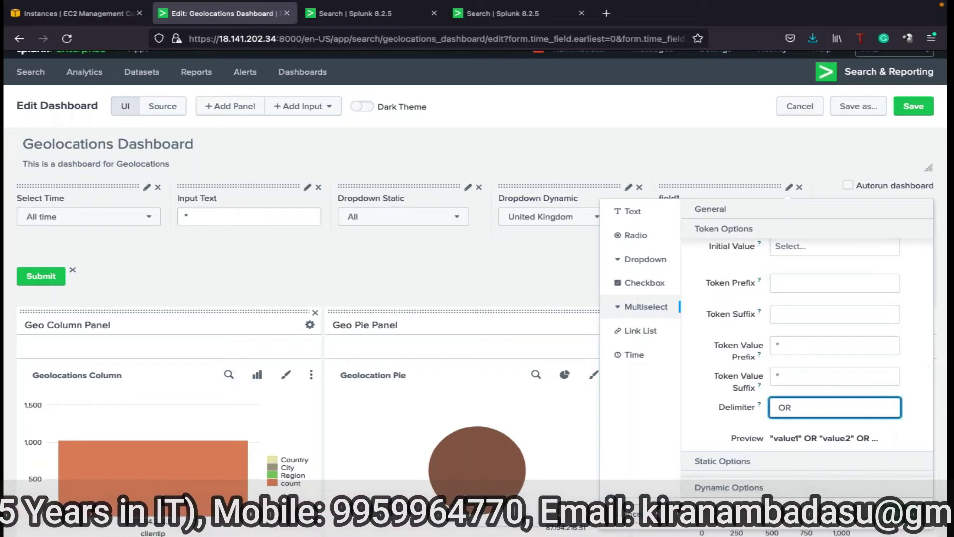
{"action": "left_click", "coordinate": [788, 187]}
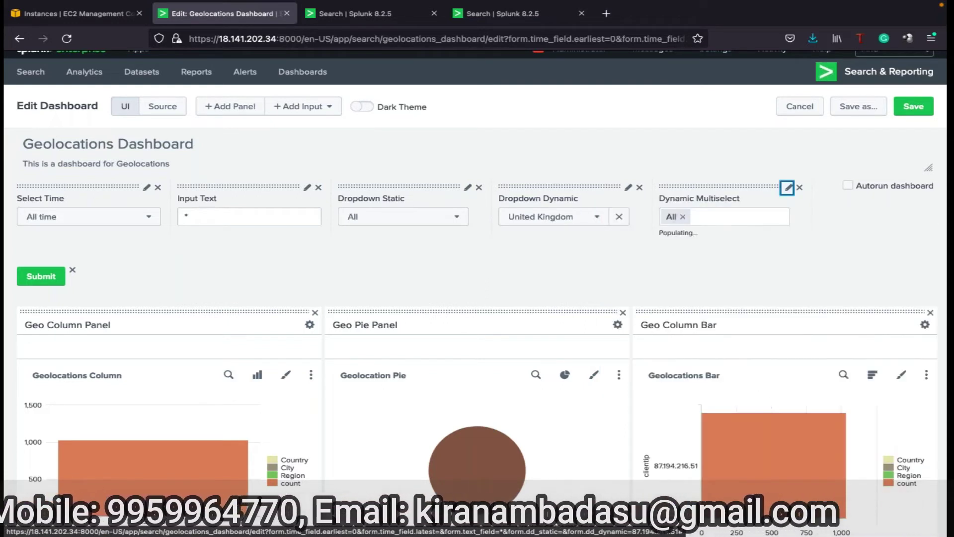
Check the multiselect's country list, leaving All selected, then save the dashboard
{"action": "left_click", "coordinate": [720, 220]}
{"action": "scroll", "coordinate": [722, 309], "scroll_direction": "down", "scroll_amount": 2}
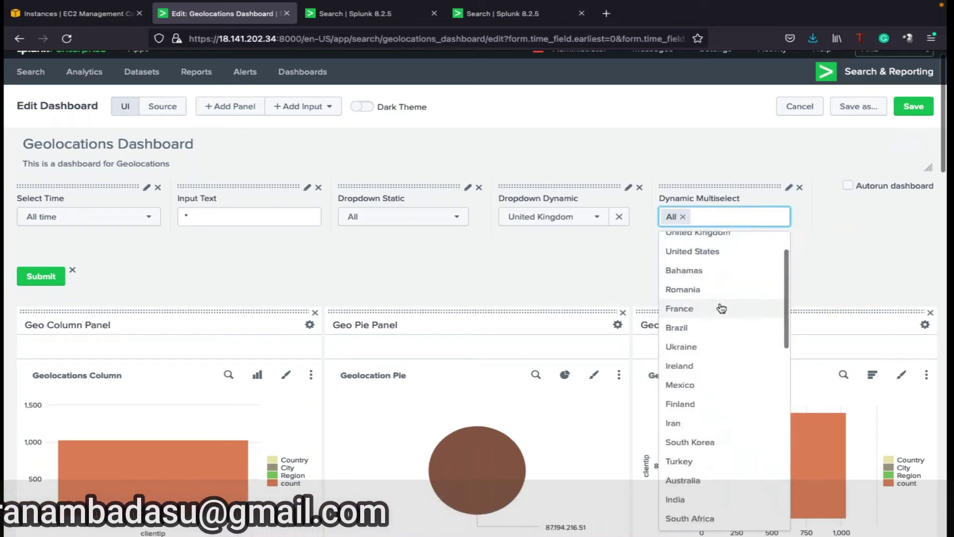
{"action": "left_click", "coordinate": [845, 251]}
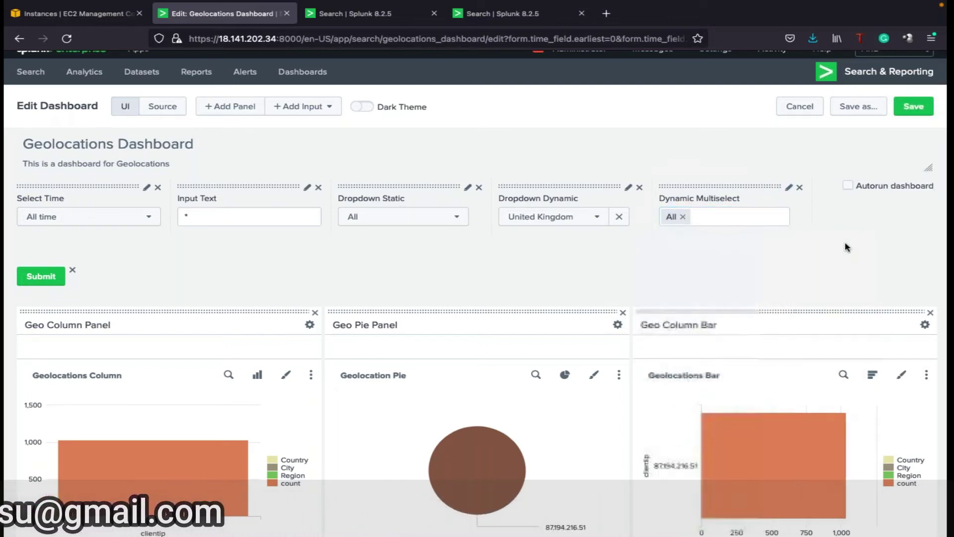
{"action": "left_click", "coordinate": [917, 110]}
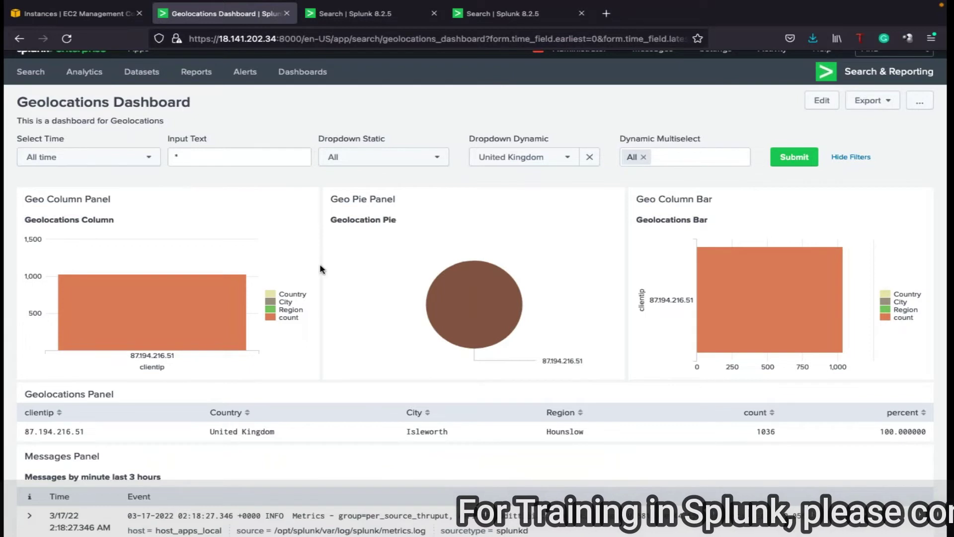
Put the dashboard back into edit mode and open and close the multiselect's settings
{"action": "scroll", "coordinate": [505, 254], "scroll_direction": "up", "scroll_amount": 1}
{"action": "left_click", "coordinate": [828, 120]}
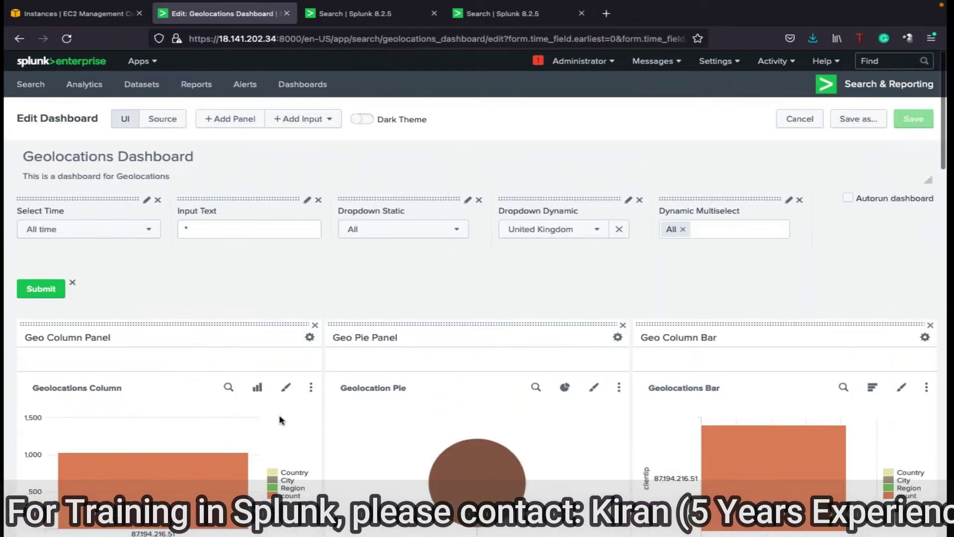
{"action": "left_click", "coordinate": [789, 201]}
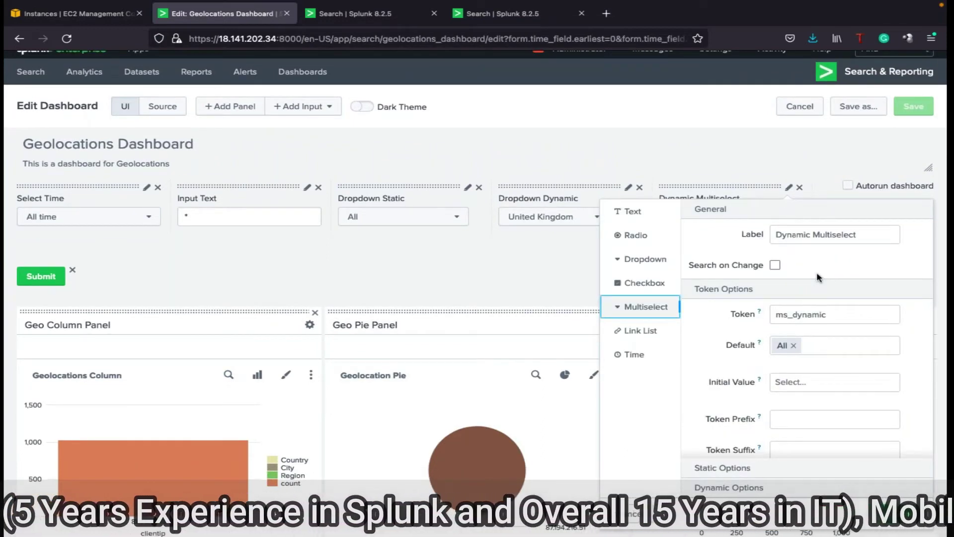
{"action": "scroll", "coordinate": [819, 277], "scroll_direction": "up", "scroll_amount": 1}
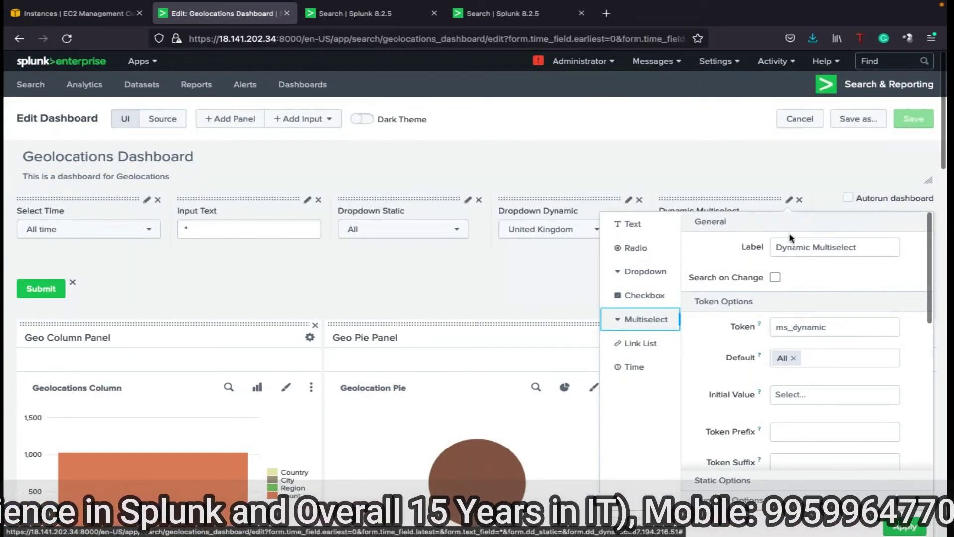
{"action": "left_click", "coordinate": [540, 278]}
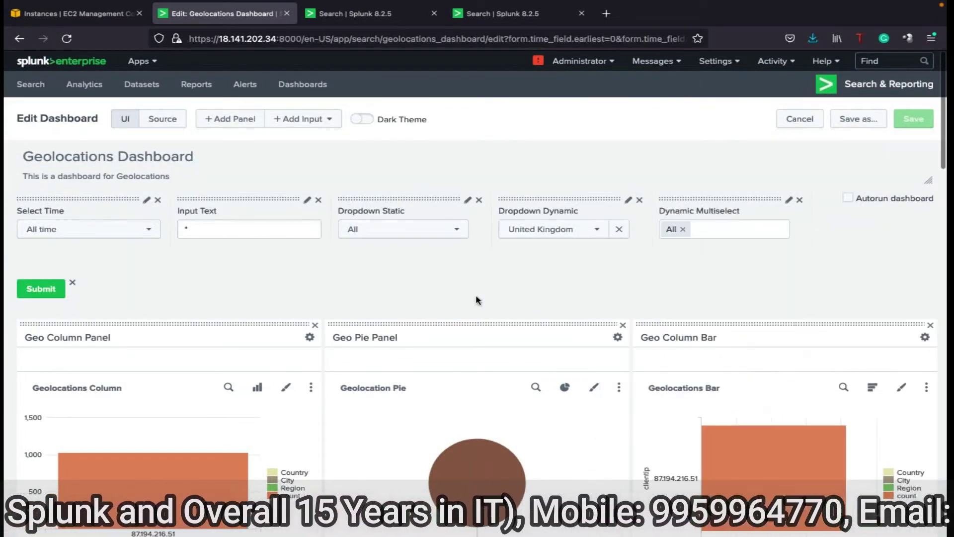
Append | $ms_dynamic$ after $dd_dynamic$ in the Geolocations Column panel search and apply it
{"action": "left_click", "coordinate": [228, 387]}
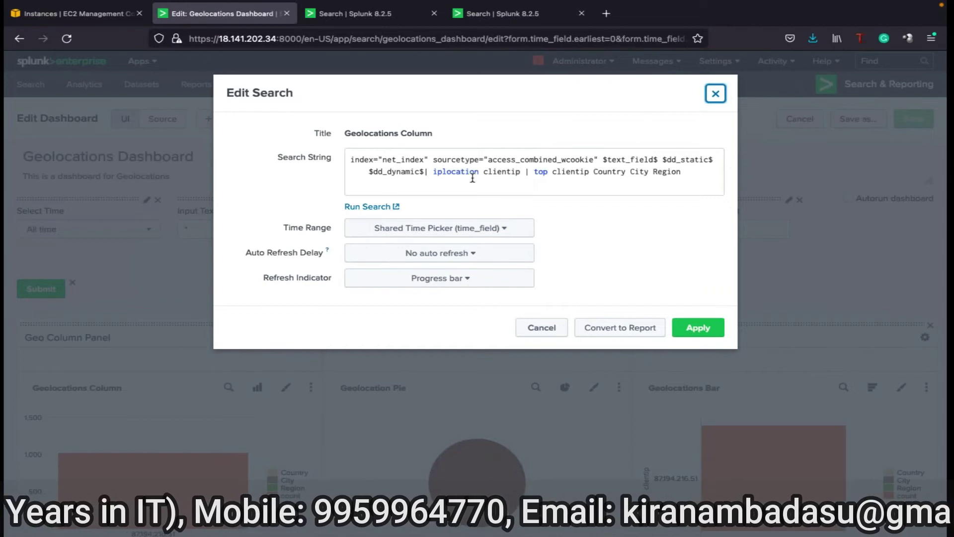
{"action": "left_click", "coordinate": [425, 172]}
{"action": "type", "text": "|"}
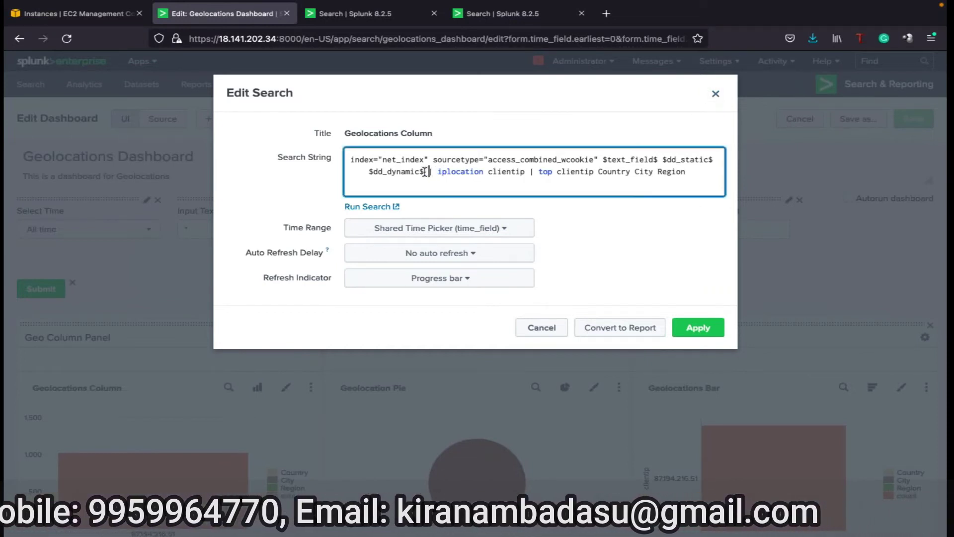
{"action": "type", "text": " $ms_dynamic$"}
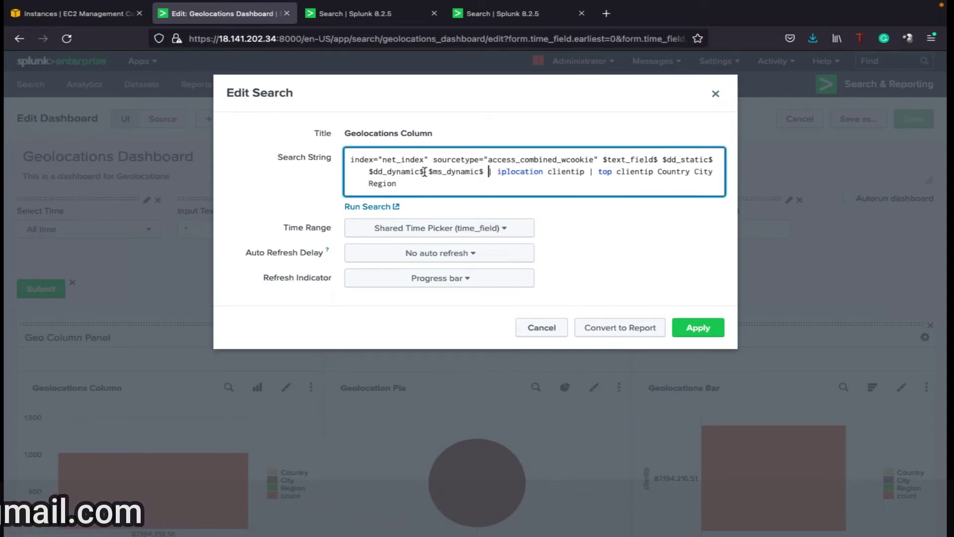
{"action": "left_click", "coordinate": [698, 329]}
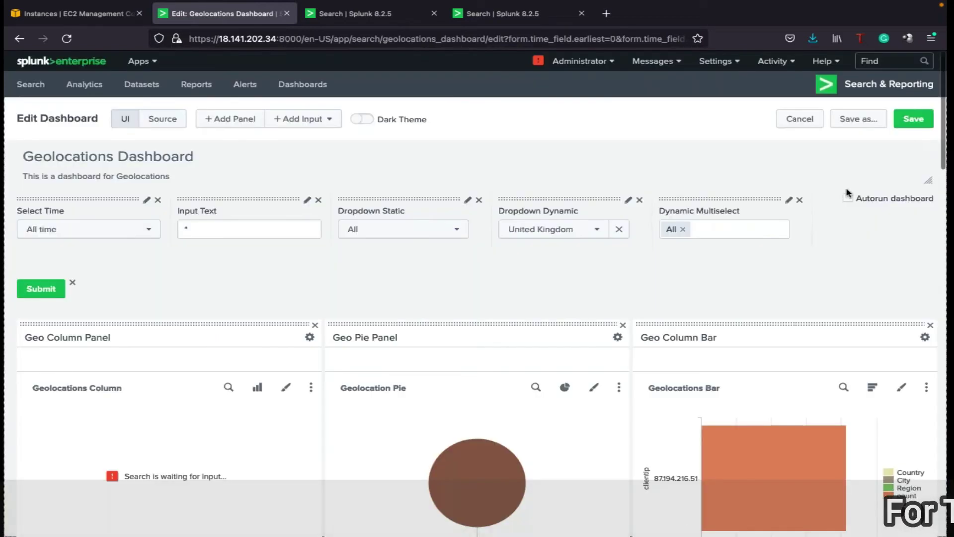
Save the dashboard and set Dropdown Dynamic to All
{"action": "left_click", "coordinate": [913, 124]}
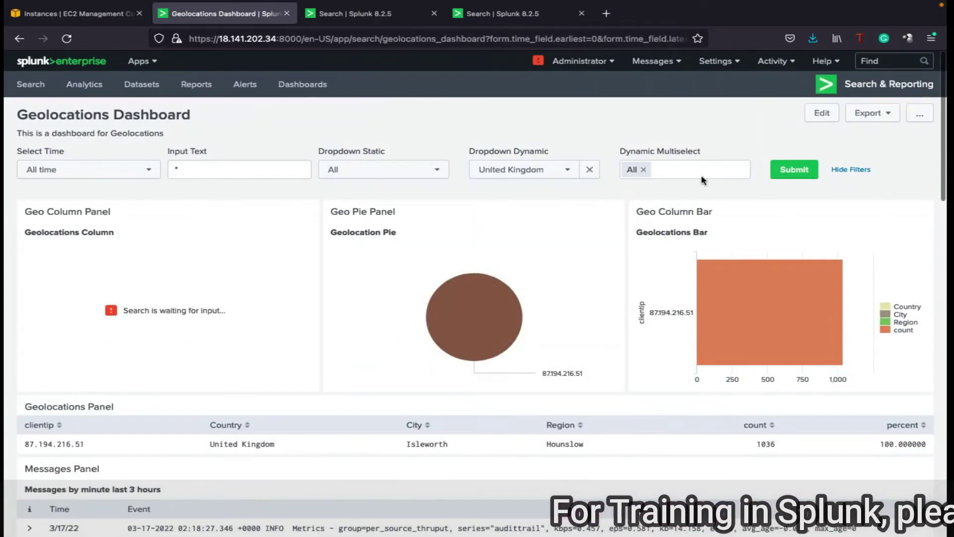
{"action": "left_click", "coordinate": [567, 171]}
{"action": "left_click", "coordinate": [485, 223]}
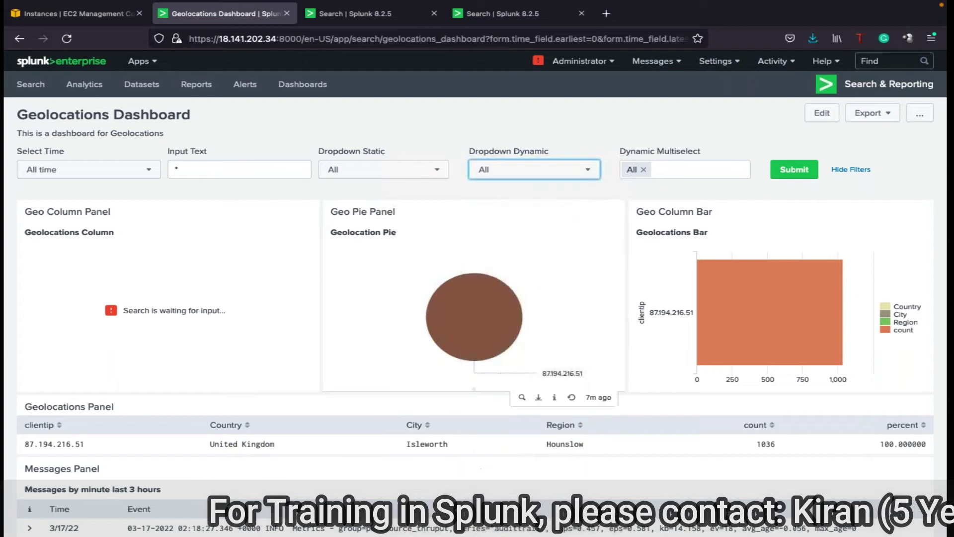
Reload the page, choose All in Dropdown Dynamic again and submit to fill the panels
{"action": "left_click", "coordinate": [66, 39]}
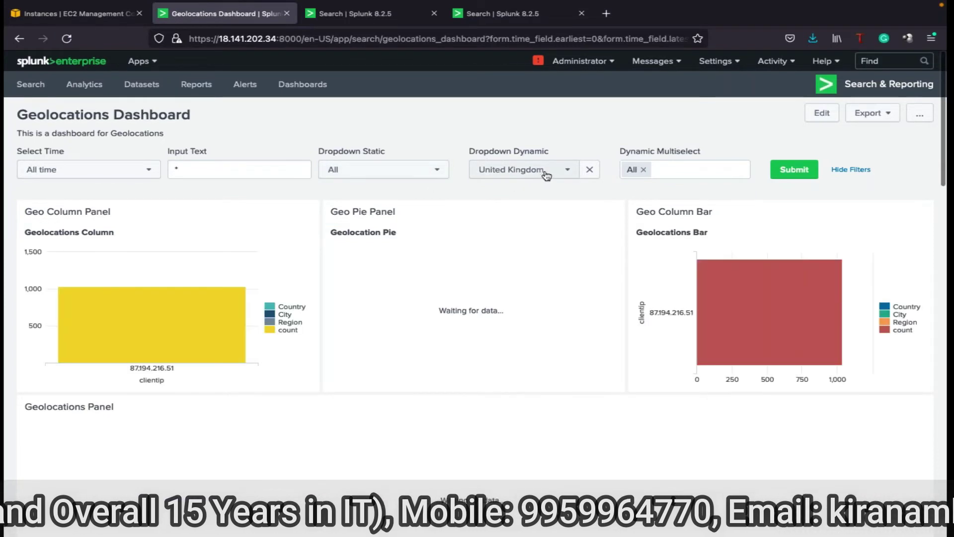
{"action": "left_click", "coordinate": [547, 174]}
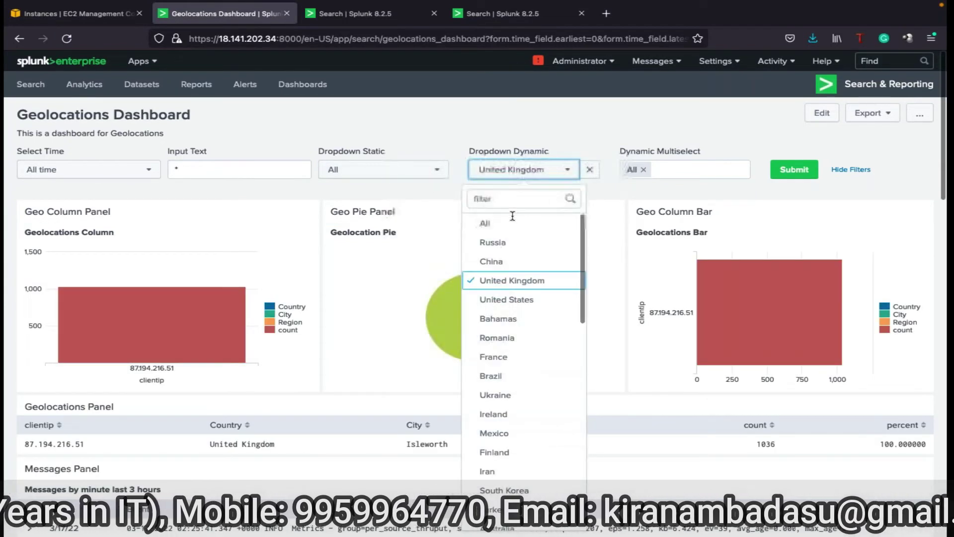
{"action": "left_click", "coordinate": [511, 226]}
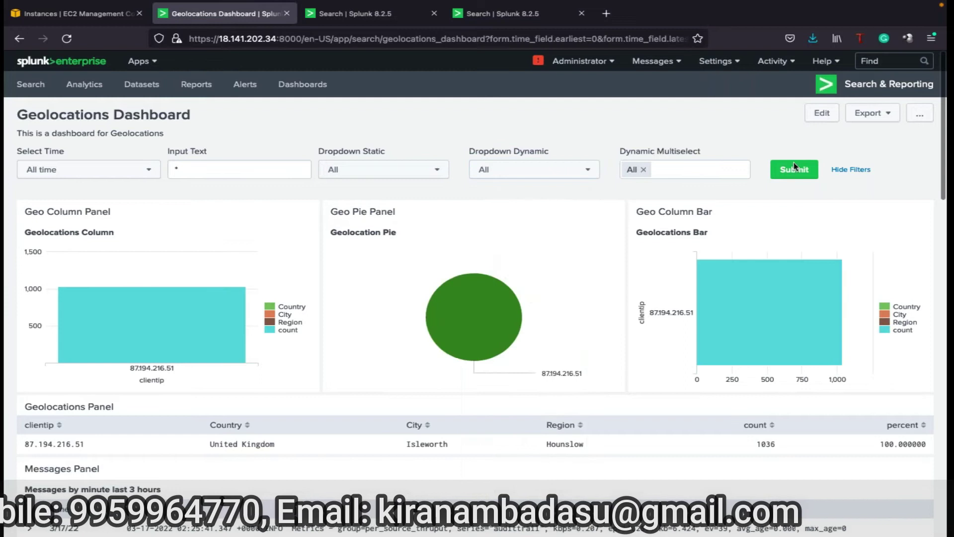
{"action": "left_click", "coordinate": [794, 170]}
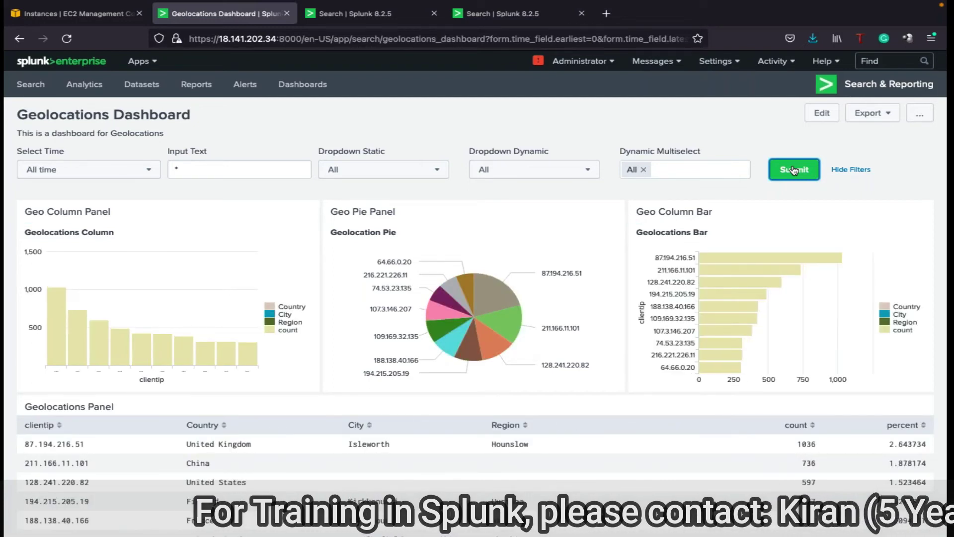
Choose United Kingdom, Brazil and South Korea in the Dynamic Multiselect, remove All, and submit
{"action": "left_click", "coordinate": [719, 169]}
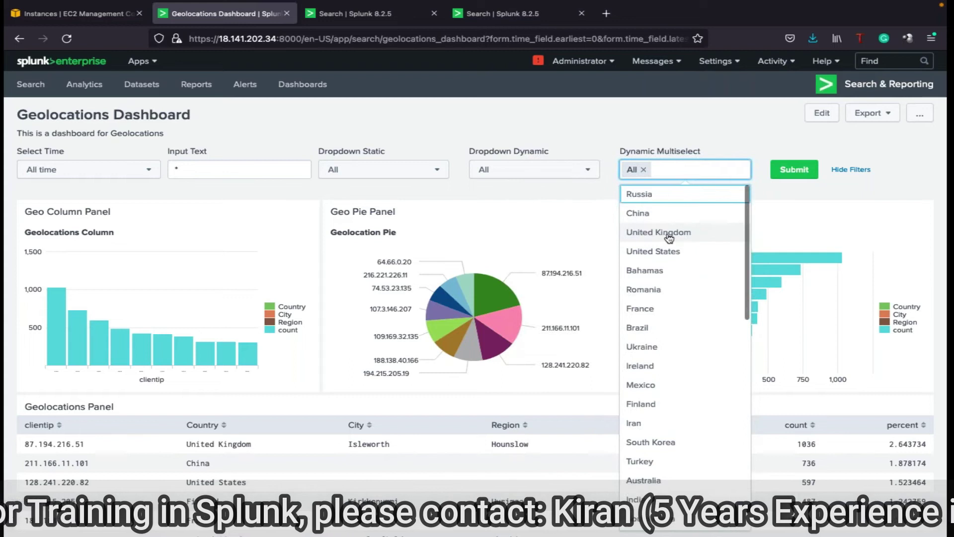
{"action": "left_click", "coordinate": [668, 234]}
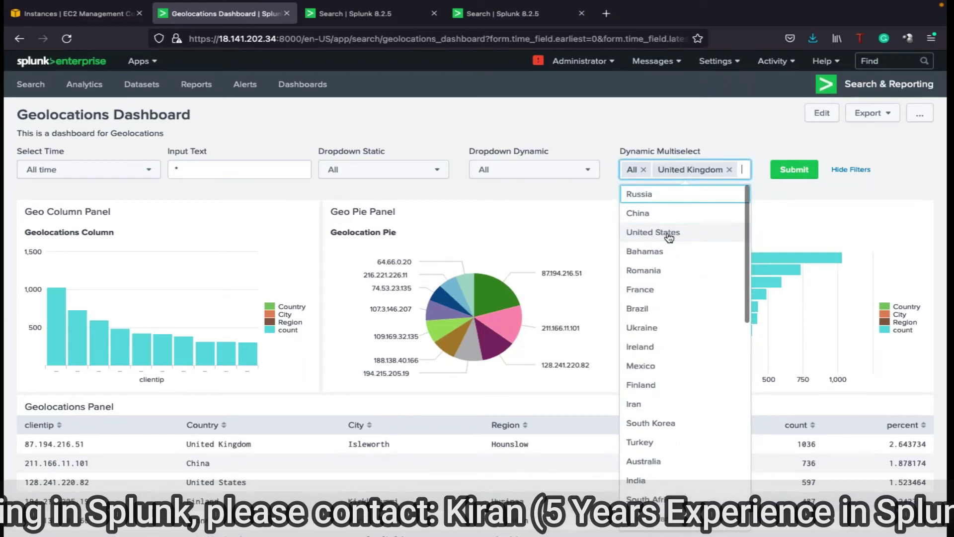
{"action": "left_click", "coordinate": [638, 311]}
{"action": "left_click", "coordinate": [651, 421]}
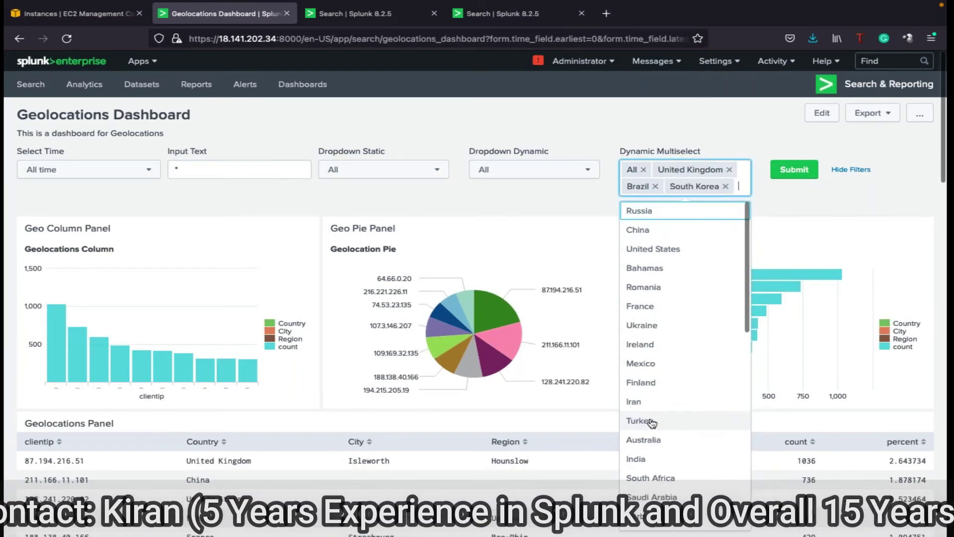
{"action": "left_click", "coordinate": [797, 178]}
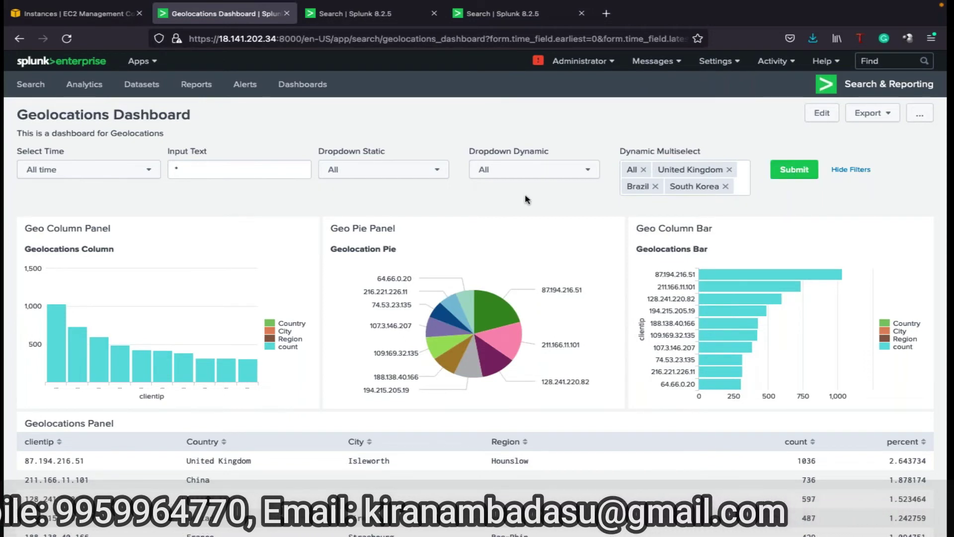
{"action": "left_click", "coordinate": [644, 169]}
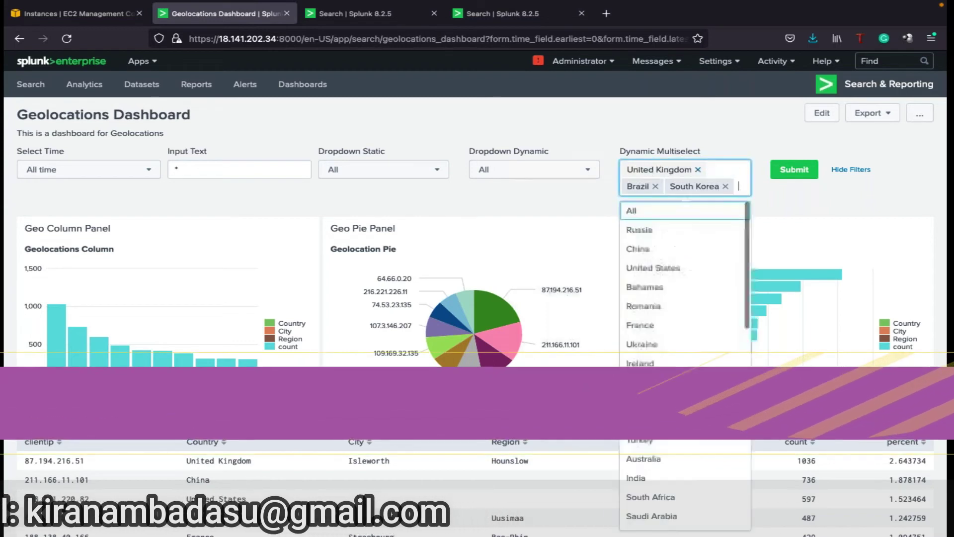
{"action": "left_click", "coordinate": [792, 172]}
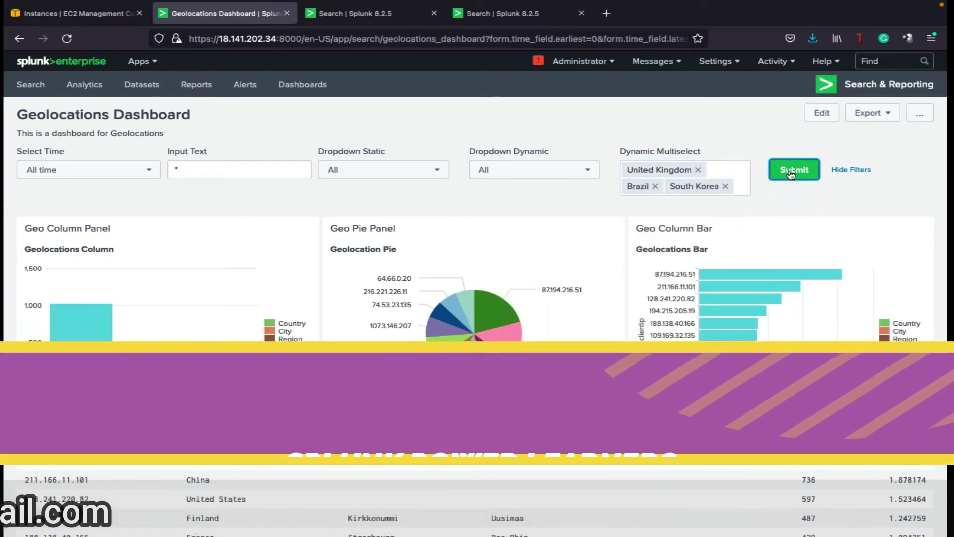